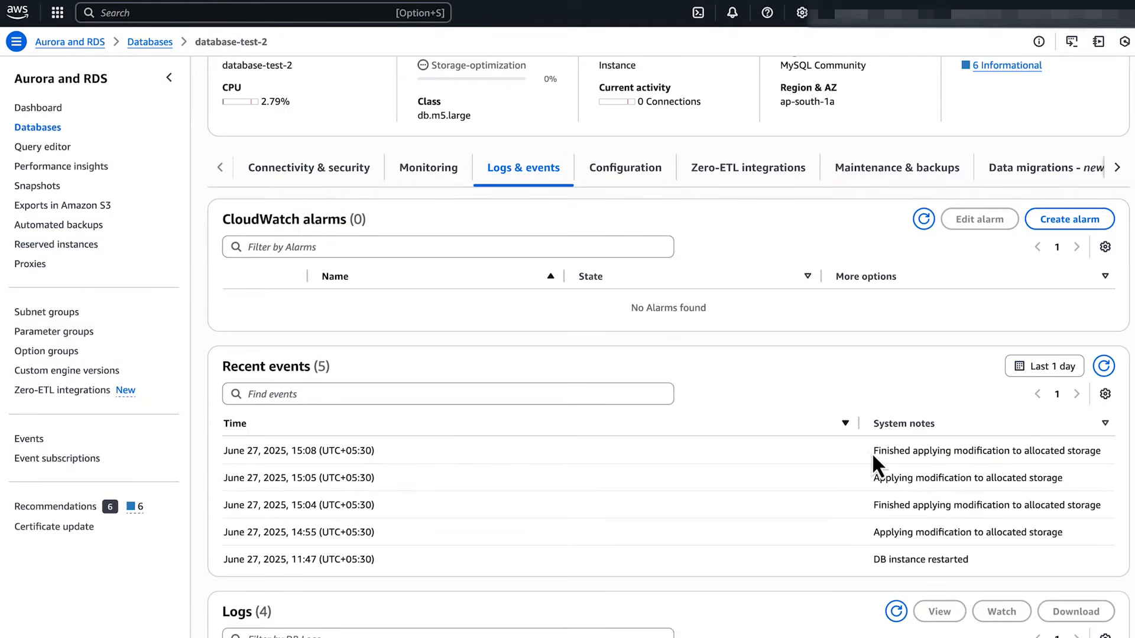
# Check the most recent allocated storage modification event in the database's recent events.
pyautogui.moveTo(872, 451); pyautogui.dragTo(1080, 452)
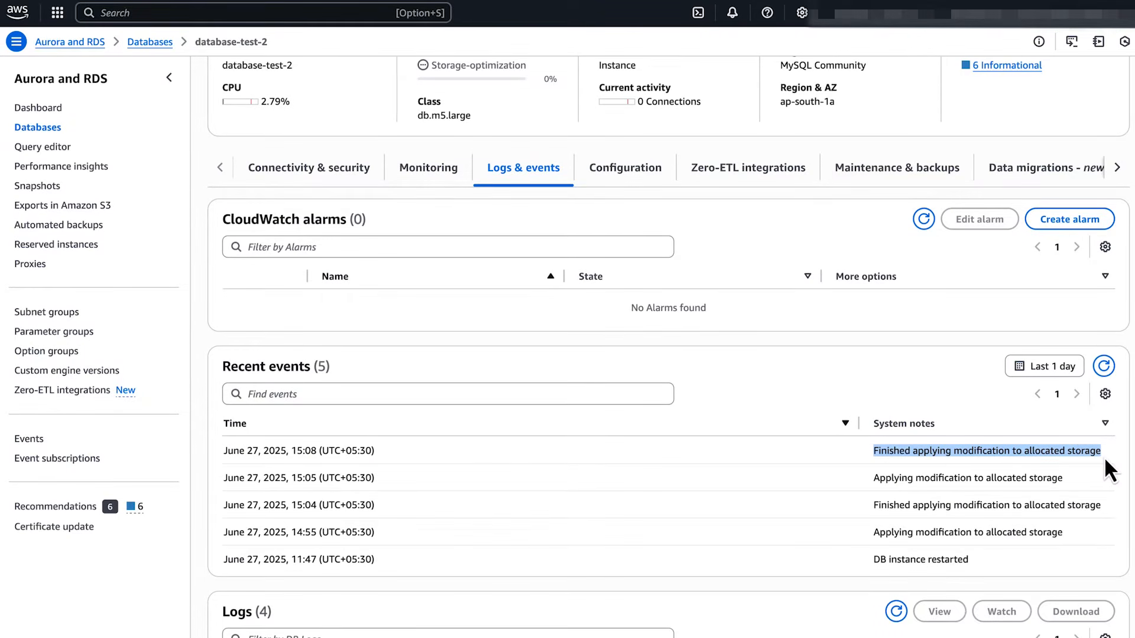
pyautogui.click(838, 380)
pyautogui.scroll(3, 768, 305)
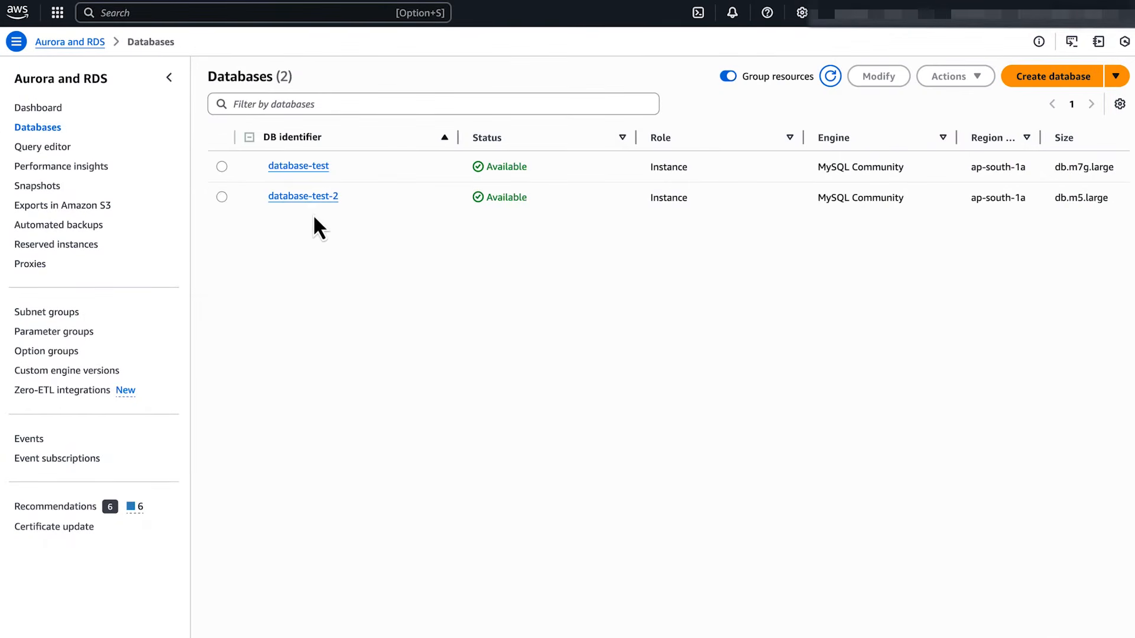
# Open the monitoring metrics of database-test-2 and filter them by "free".
pyautogui.click(311, 196)
pyautogui.click(424, 258)
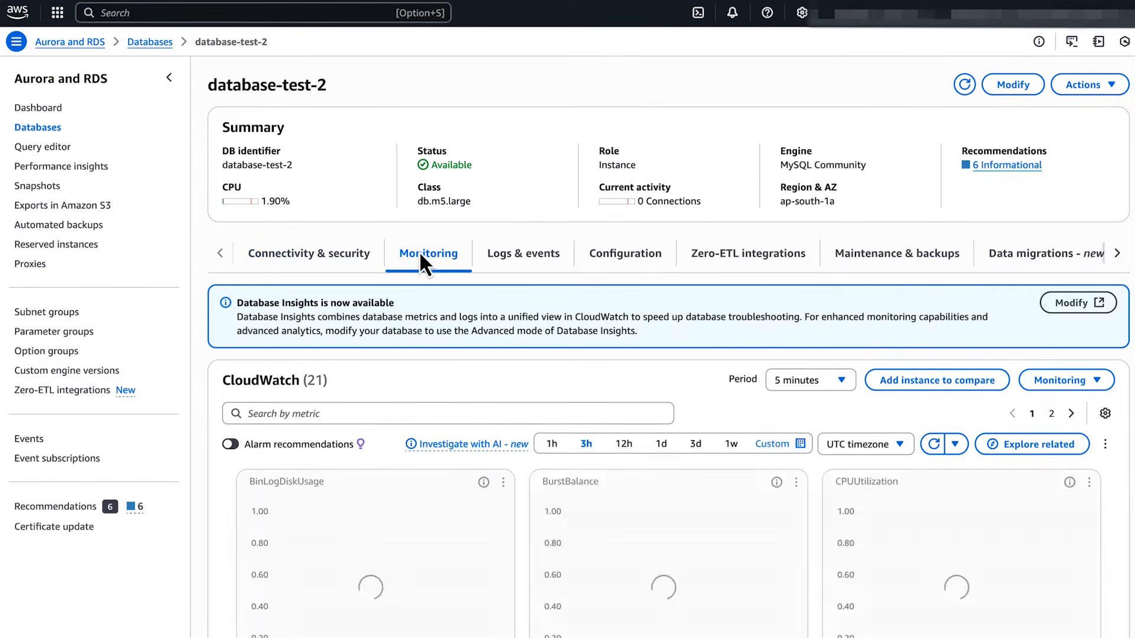
pyautogui.scroll(-1, 406, 367)
pyautogui.click(393, 358)
pyautogui.write('free')
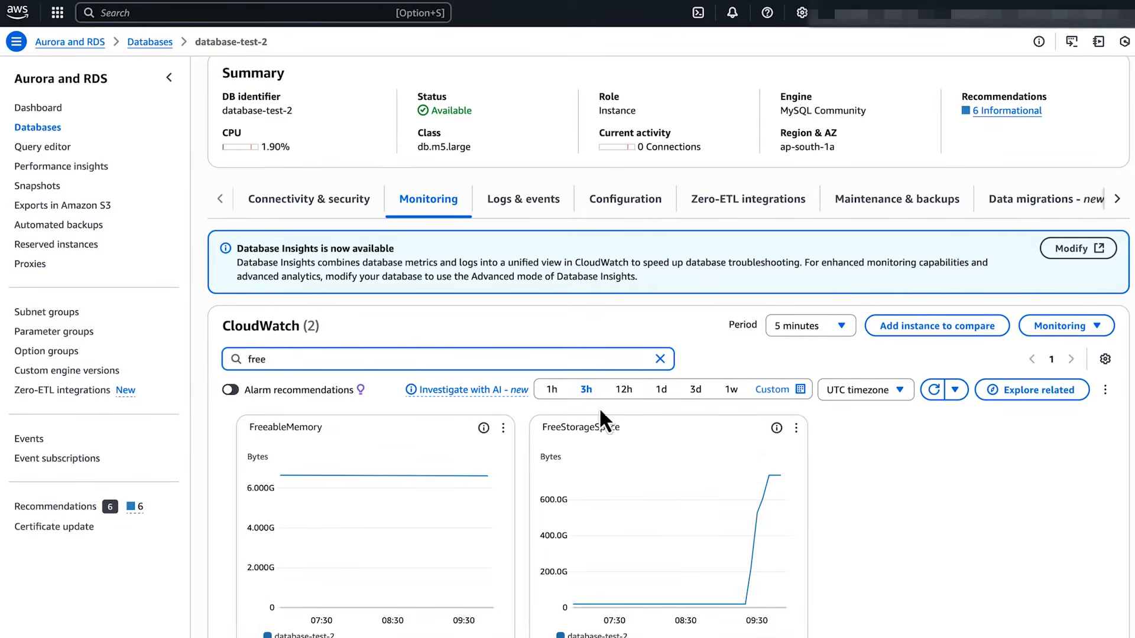
# Enlarge the FreeStorageSpace graph and examine how free storage changes over the last three hours.
pyautogui.click(757, 427)
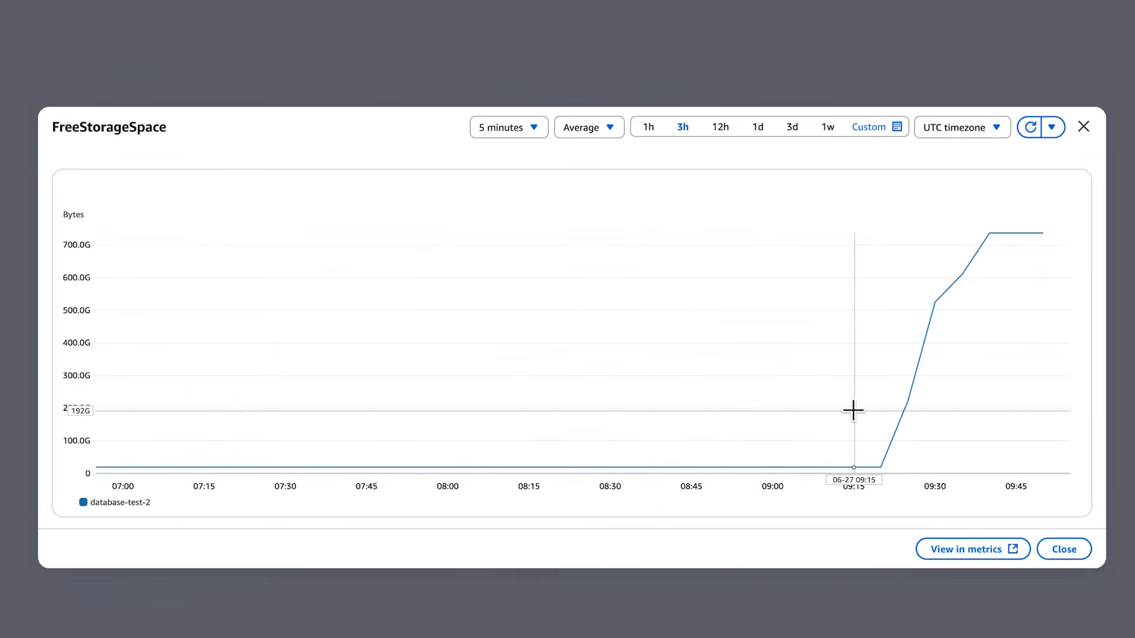
pyautogui.moveTo(853, 410); pyautogui.dragTo(1097, 403)
pyautogui.moveTo(828, 234)
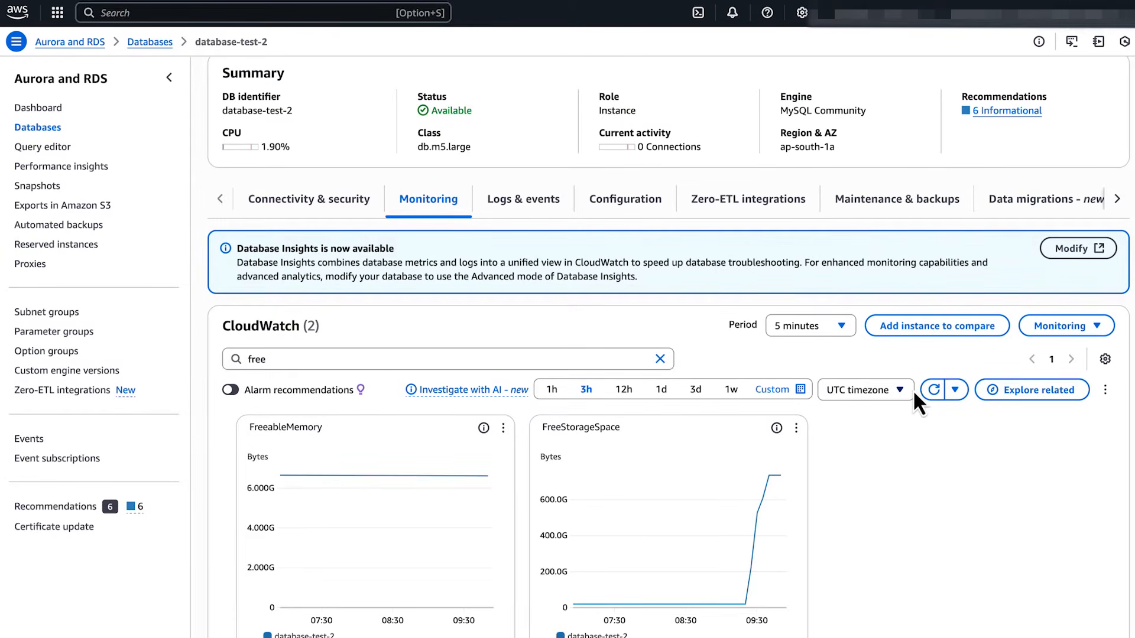
# Go to the AWS console home, search for "rds" and open the RDS databases list.
pyautogui.click(25, 24)
pyautogui.click(264, 12)
pyautogui.write('rds')
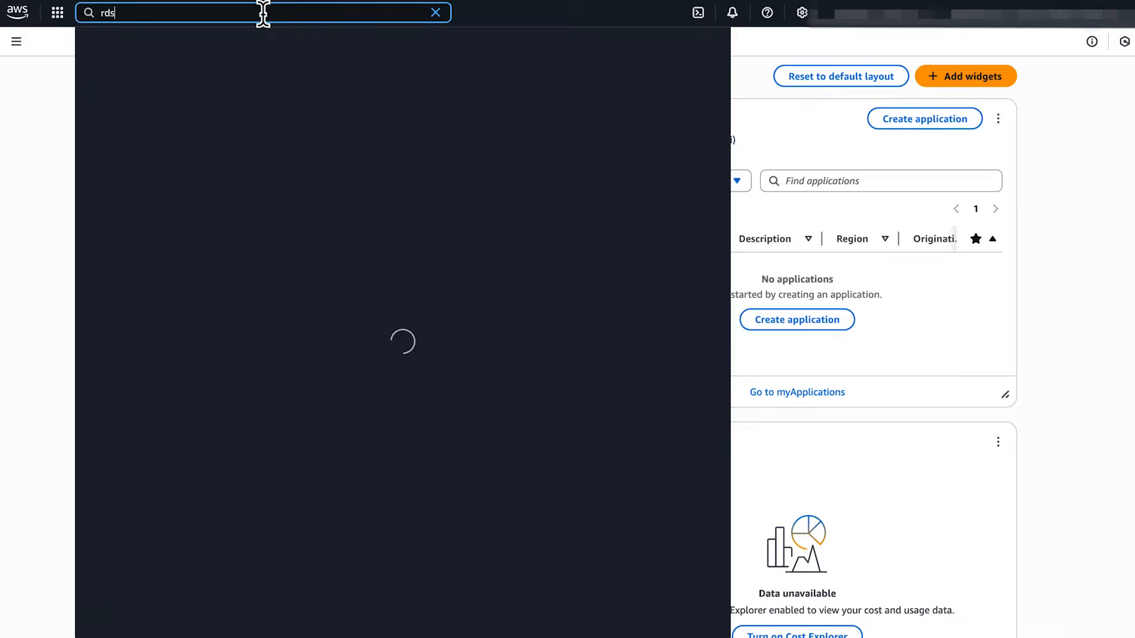
pyautogui.click(327, 100)
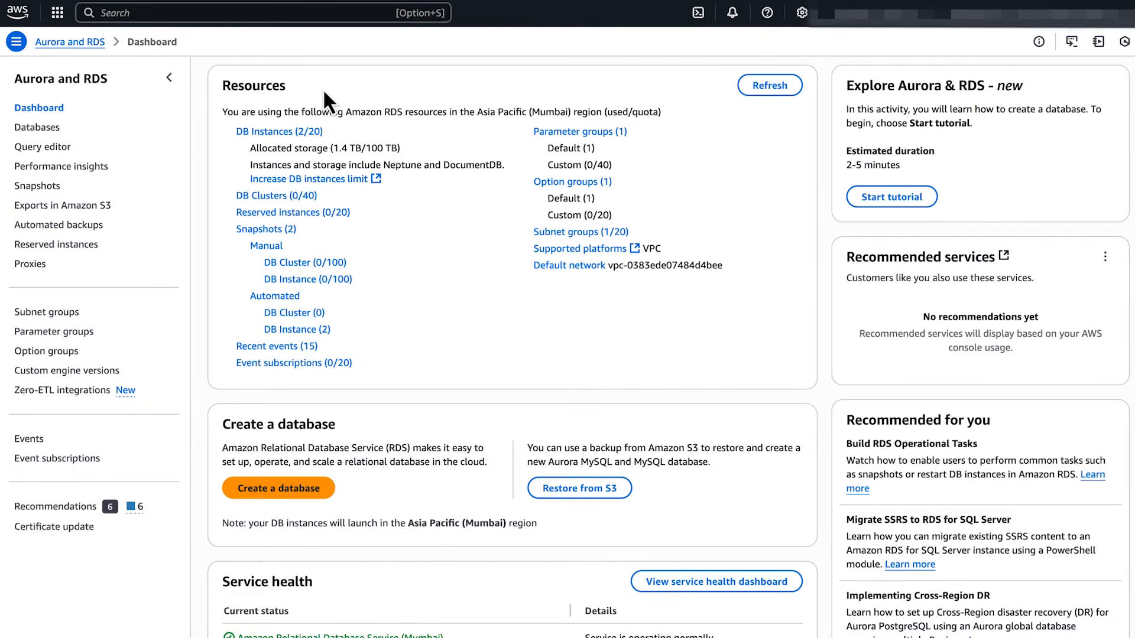
pyautogui.click(37, 126)
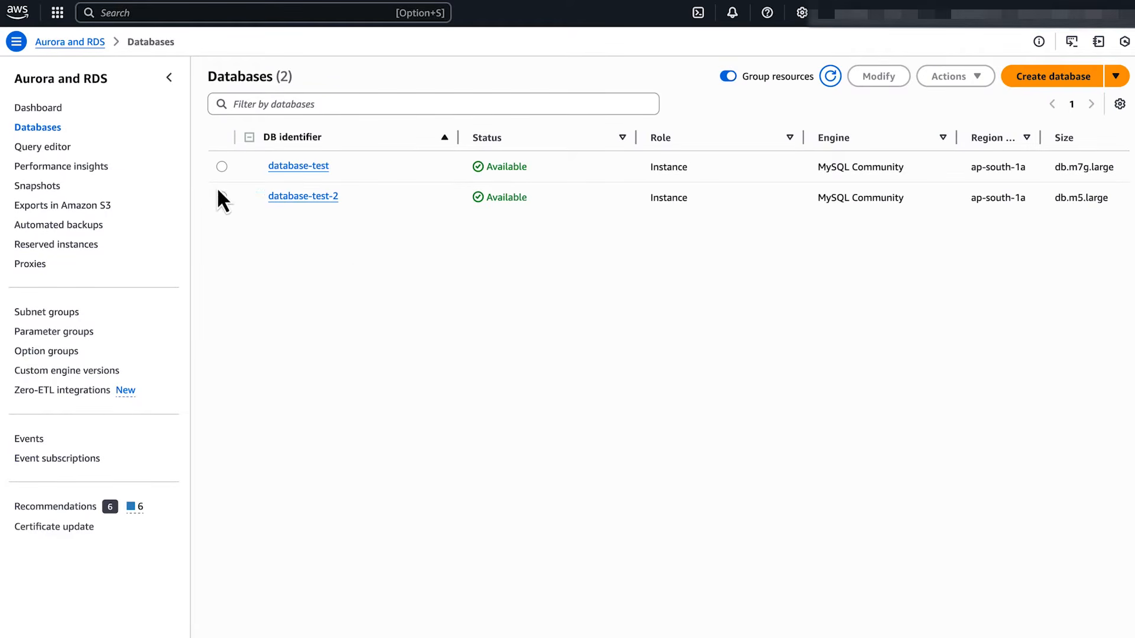
# Create a read replica of database-test with the DB instance identifier test-replica, keeping the default configuration.
pyautogui.click(221, 167)
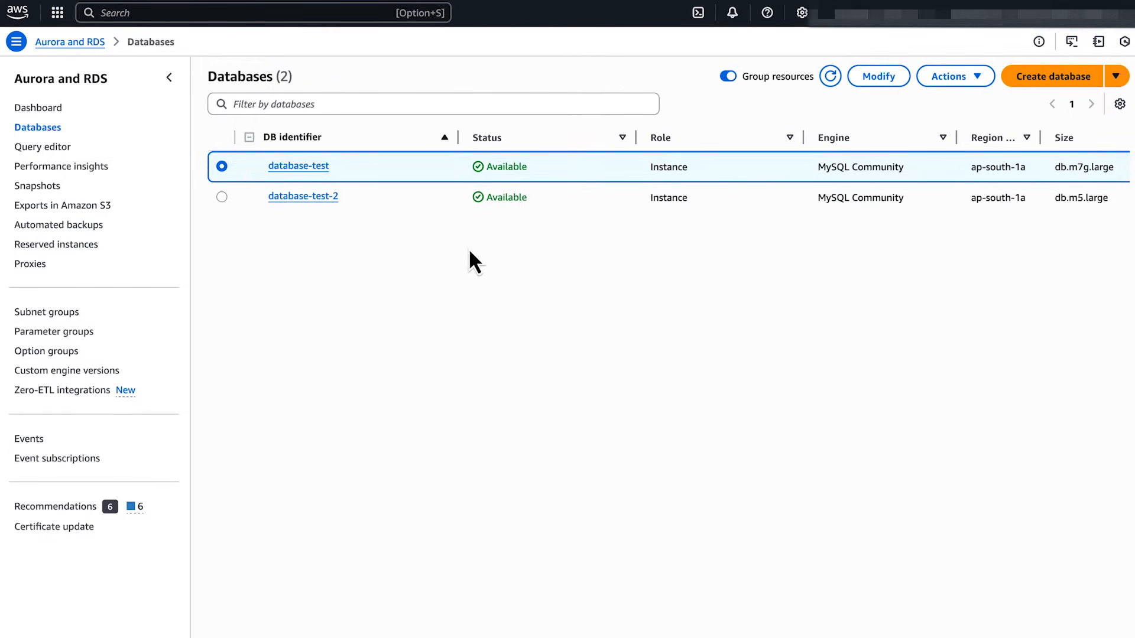
pyautogui.click(981, 77)
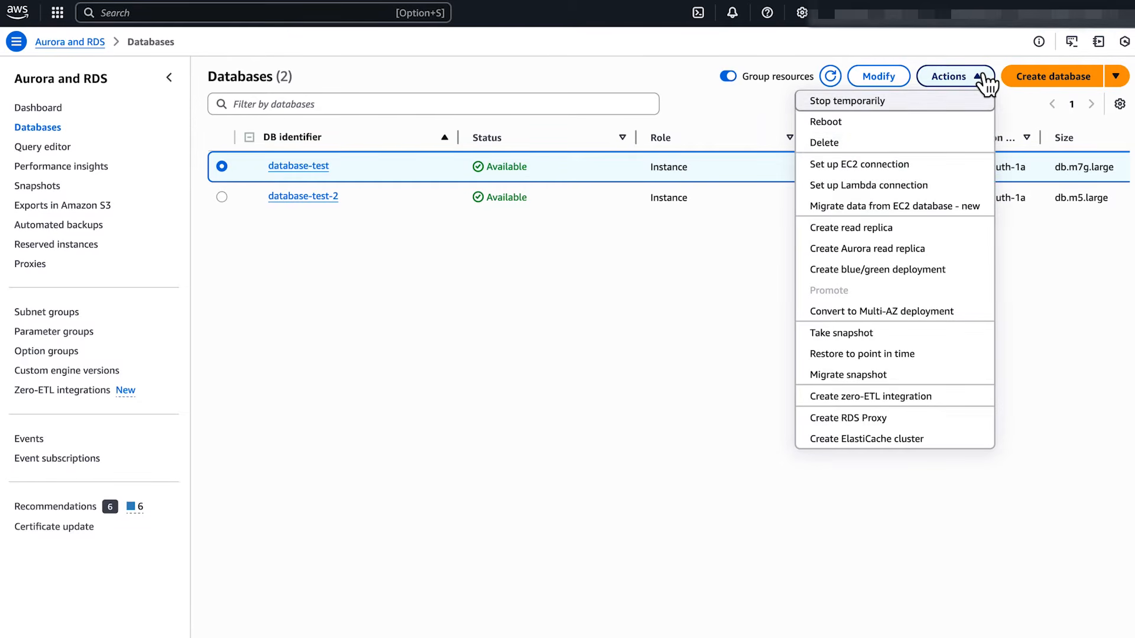
pyautogui.click(944, 236)
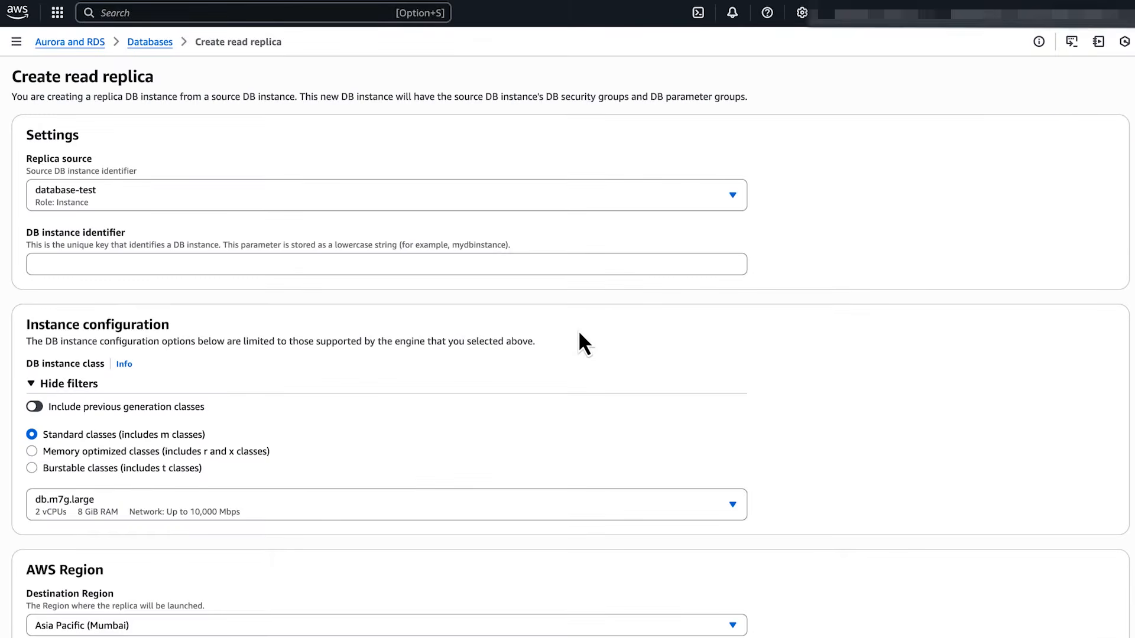
pyautogui.click(478, 263)
pyautogui.write('test')
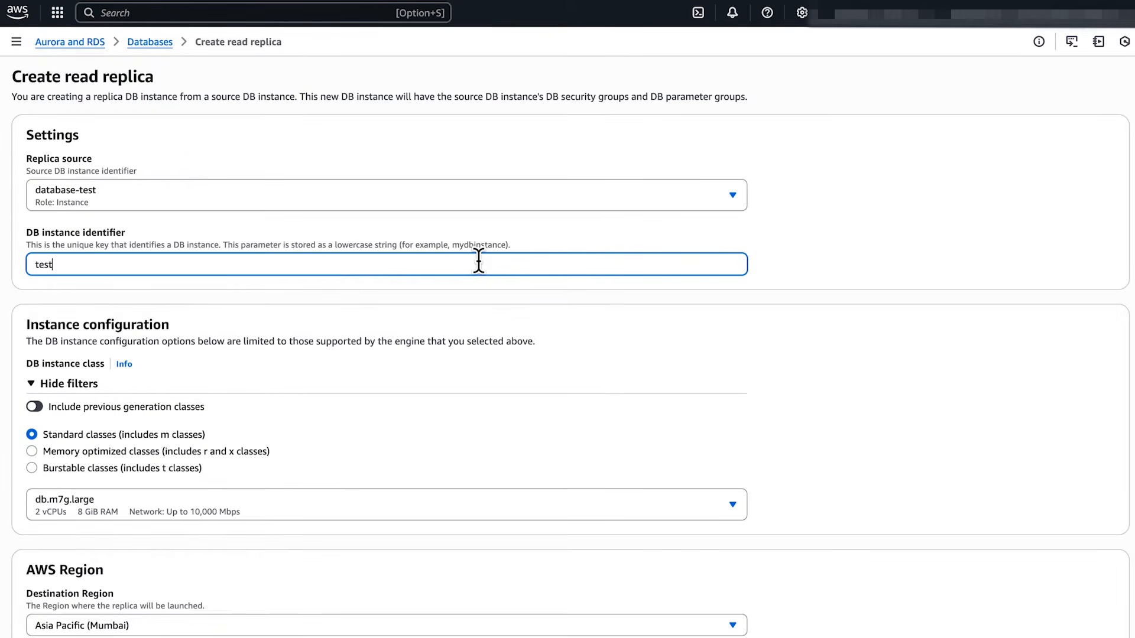
pyautogui.write('-replica')
pyautogui.scroll(-4, 554, 326)
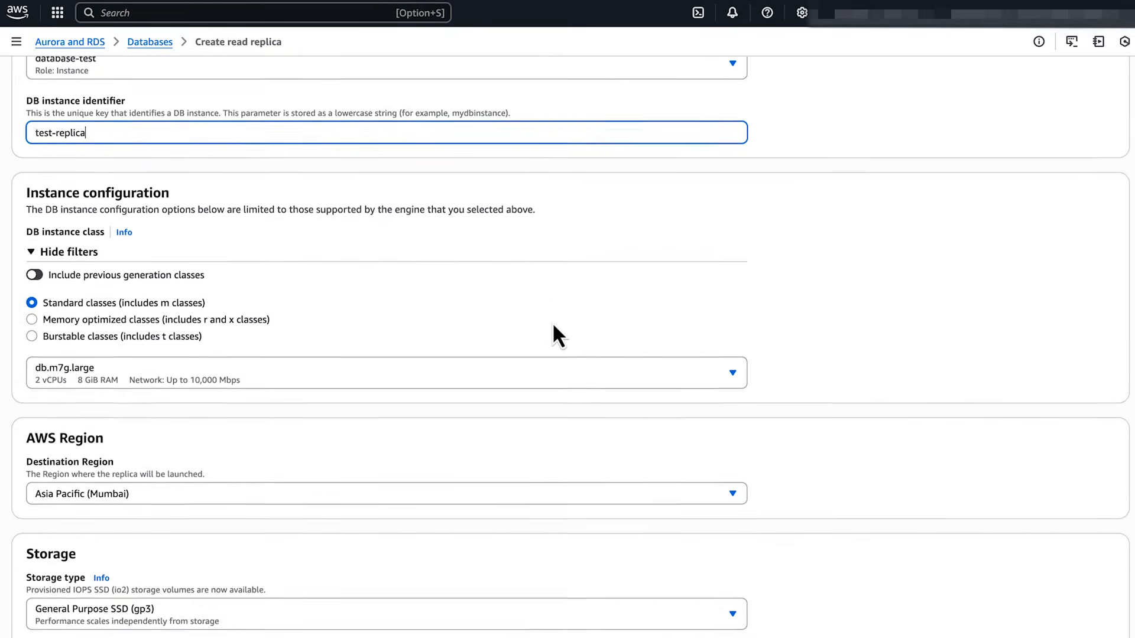
pyautogui.scroll(-5, 553, 326)
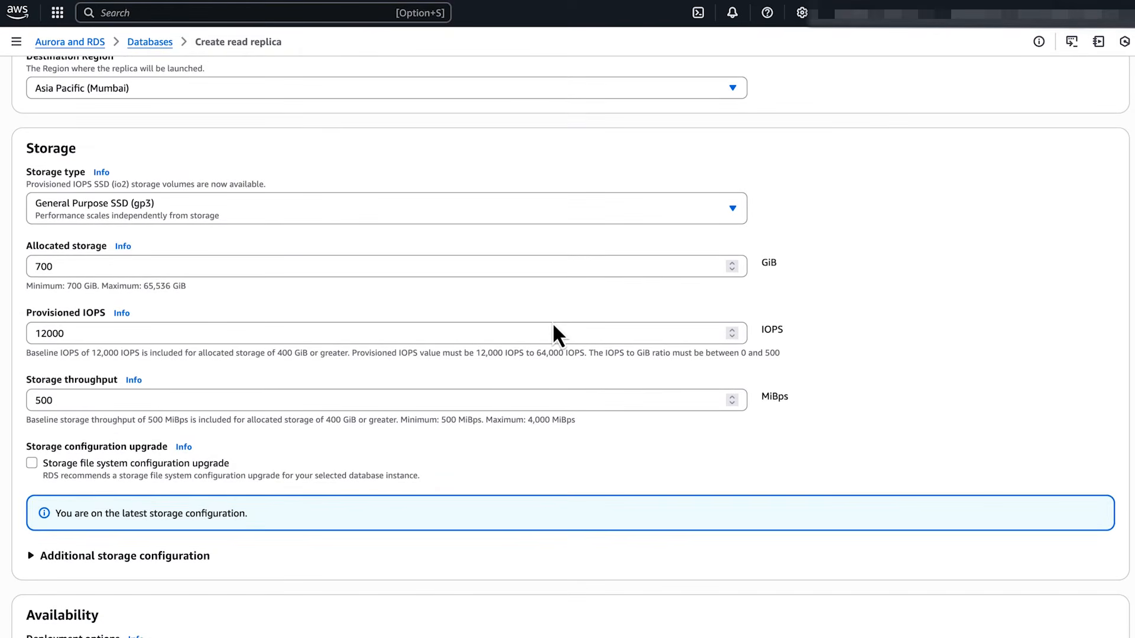
pyautogui.scroll(-20, 554, 326)
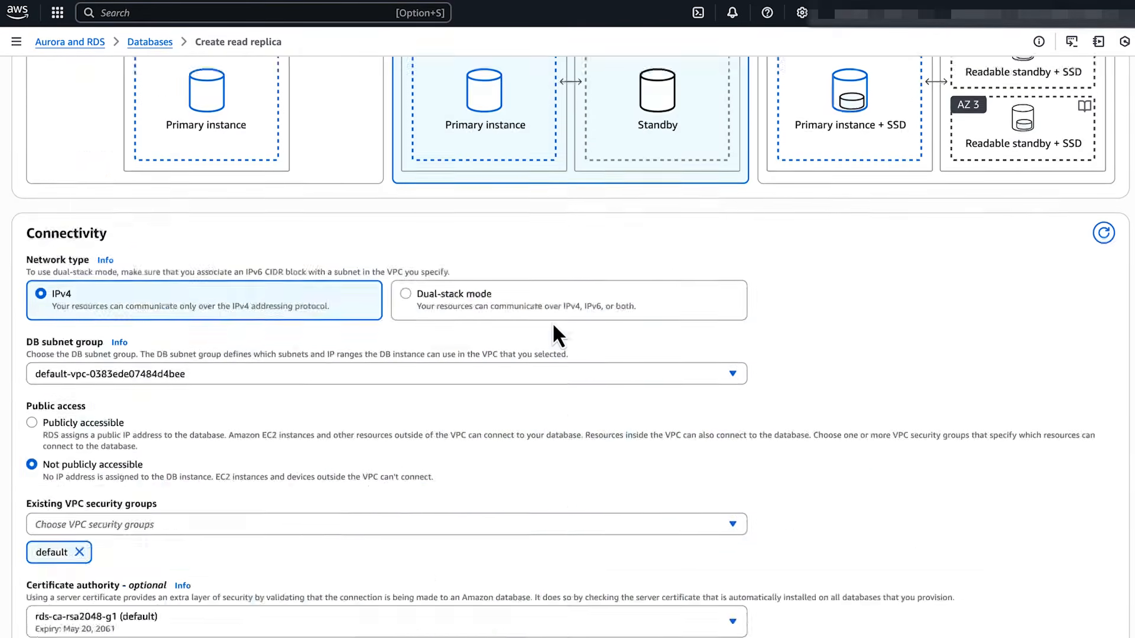
pyautogui.scroll(-3, 553, 325)
pyautogui.click(1087, 608)
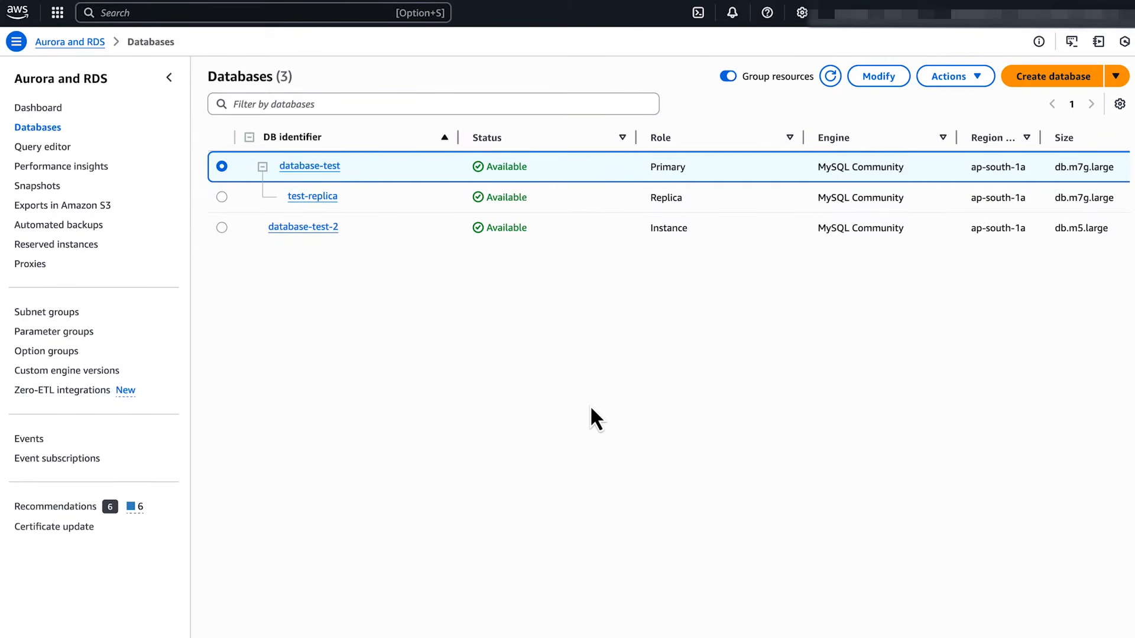
# Modify test-replica to have 800 GiB of allocated storage, applying the change immediately.
pyautogui.click(317, 199)
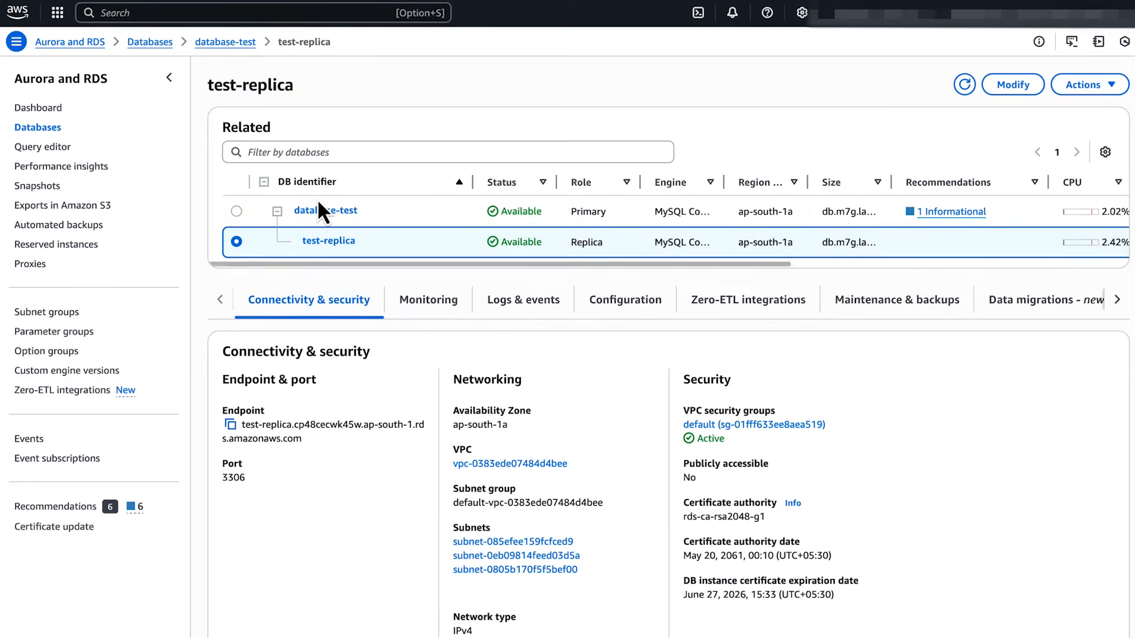
pyautogui.click(999, 95)
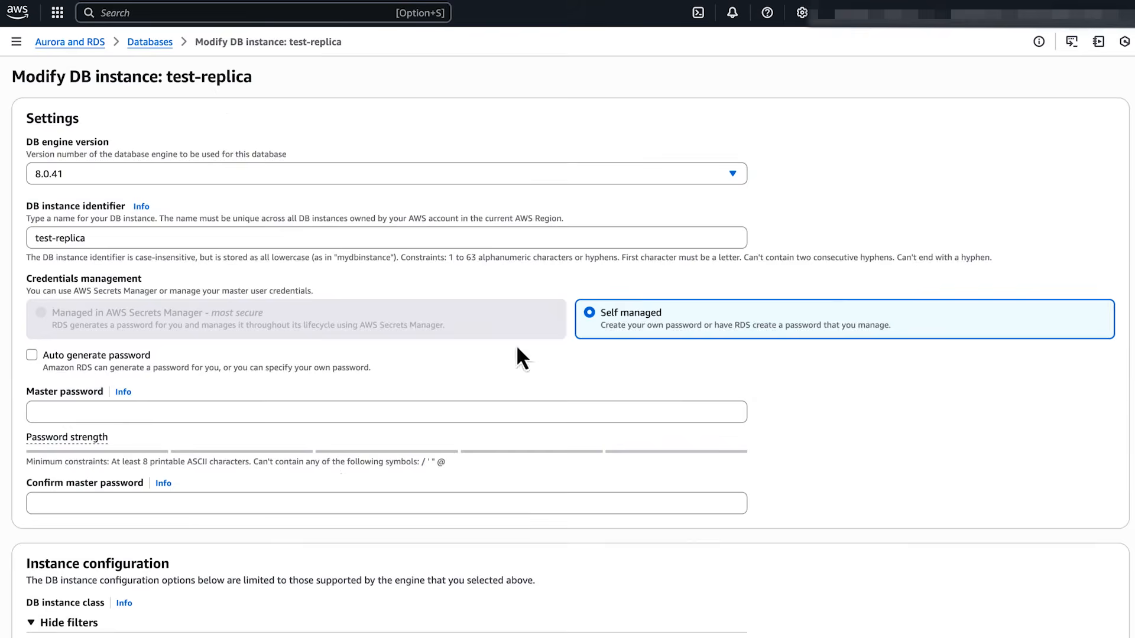
pyautogui.scroll(-8, 519, 355)
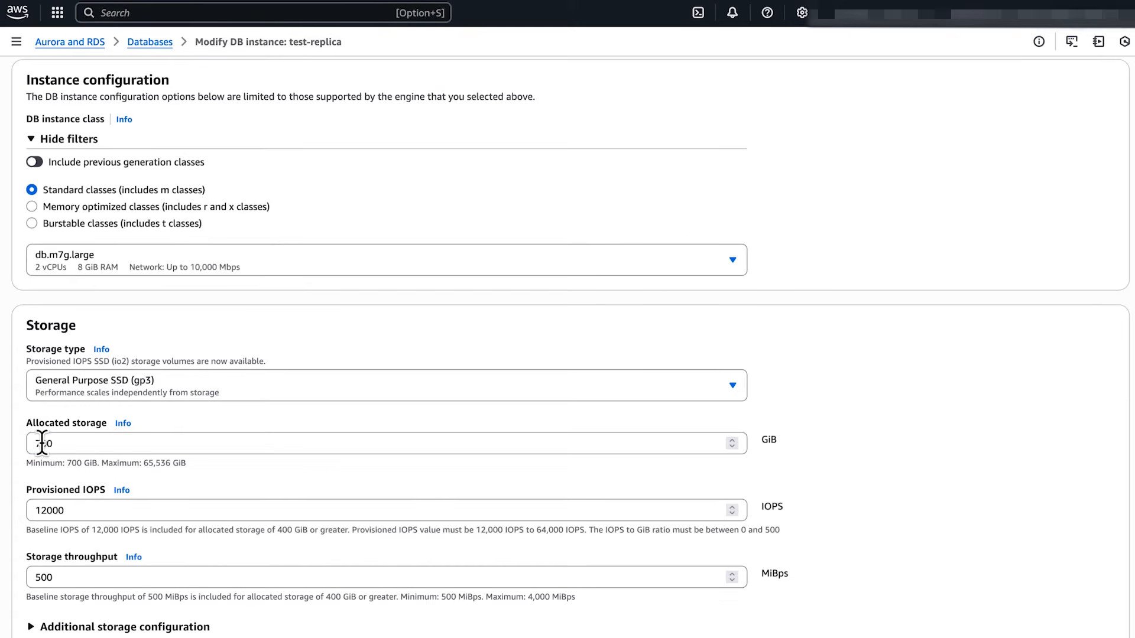
pyautogui.click(40, 443)
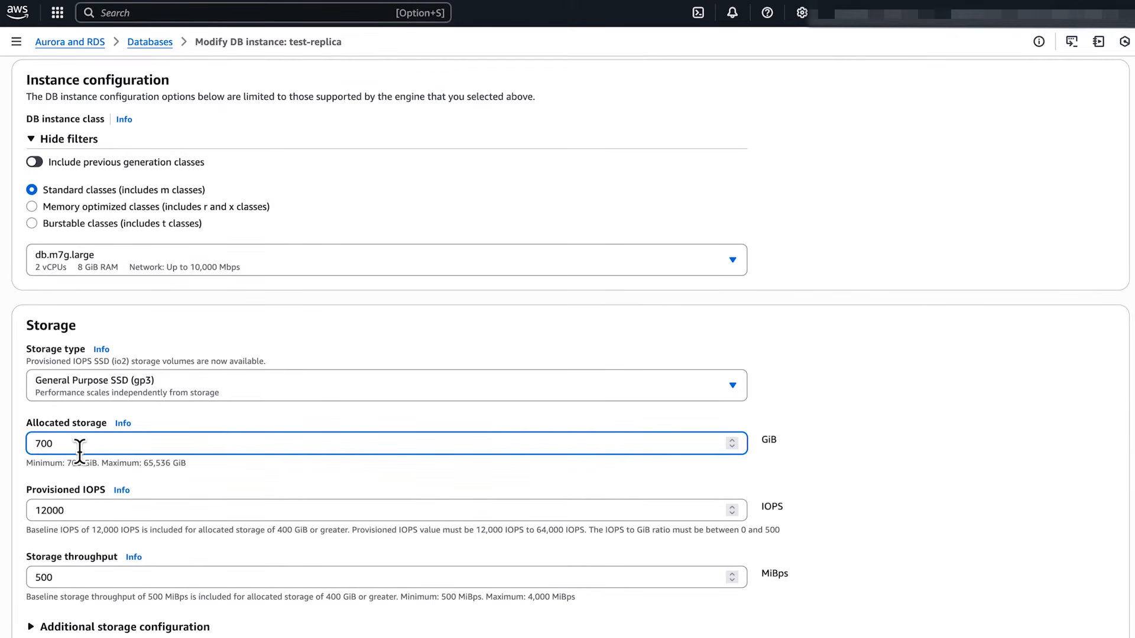
pyautogui.press('BackSpace')
pyautogui.write('8')
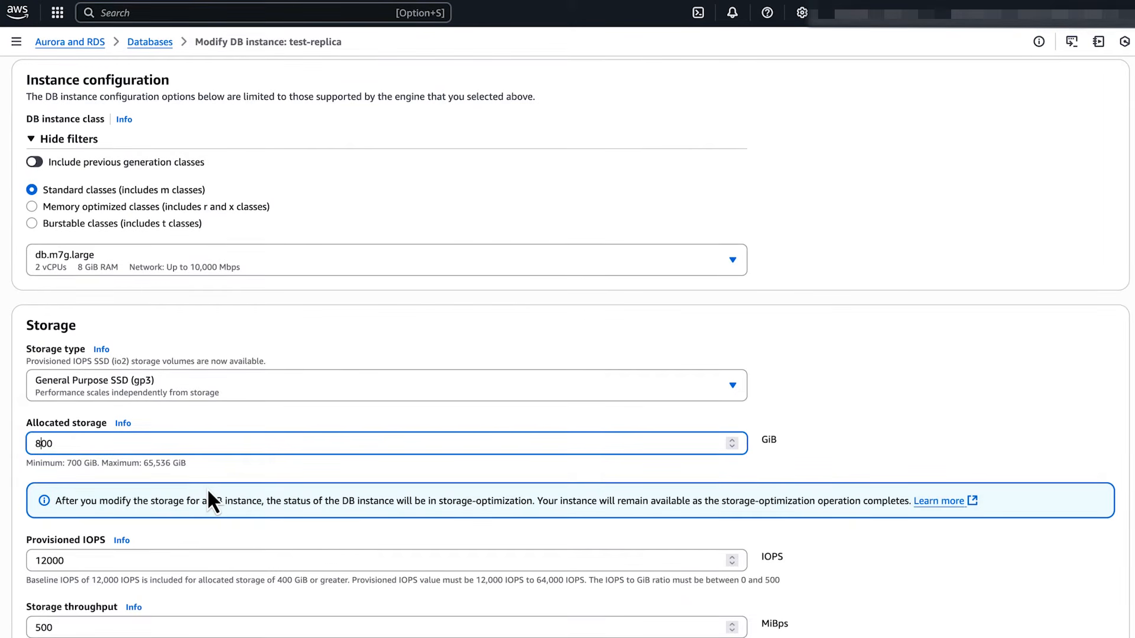
pyautogui.scroll(-14, 207, 488)
pyautogui.scroll(-15, 207, 487)
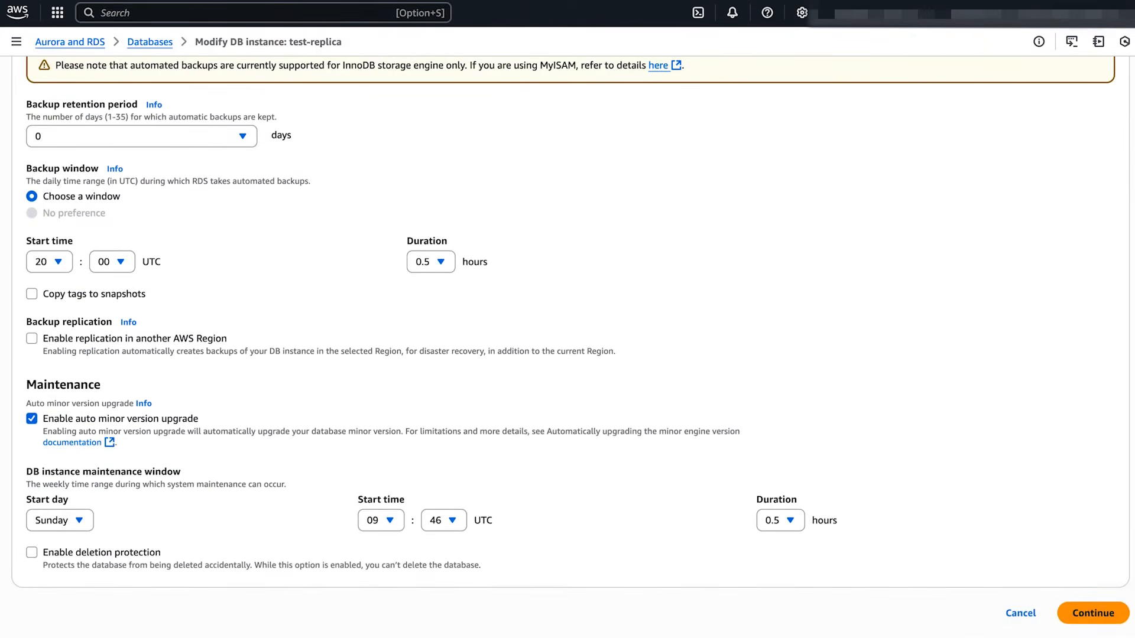
pyautogui.click(1090, 609)
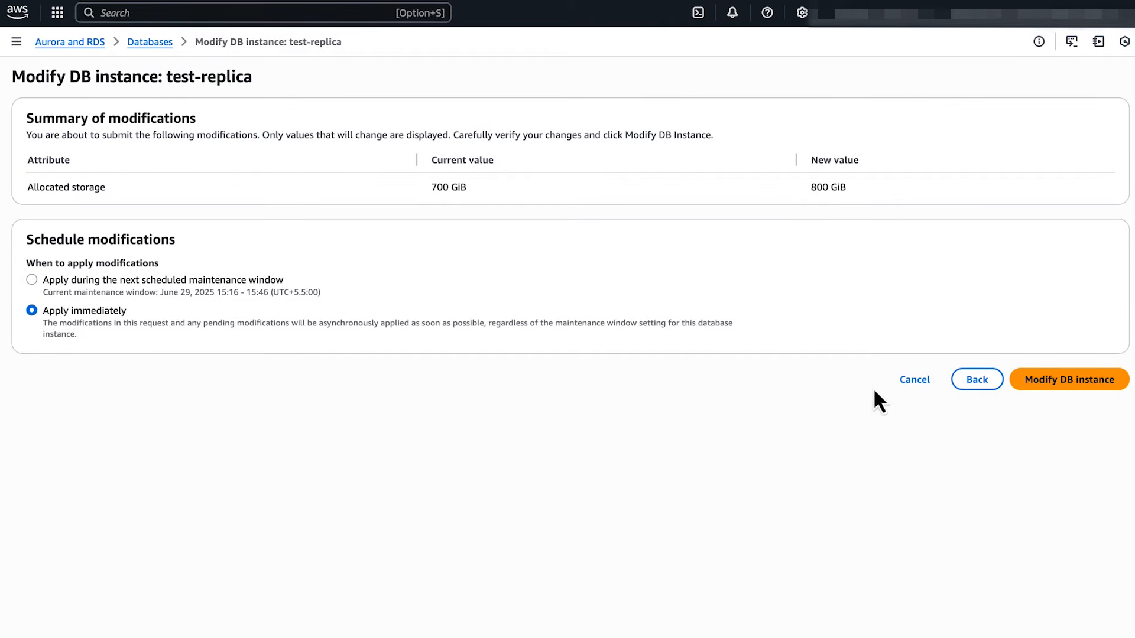
pyautogui.click(1043, 387)
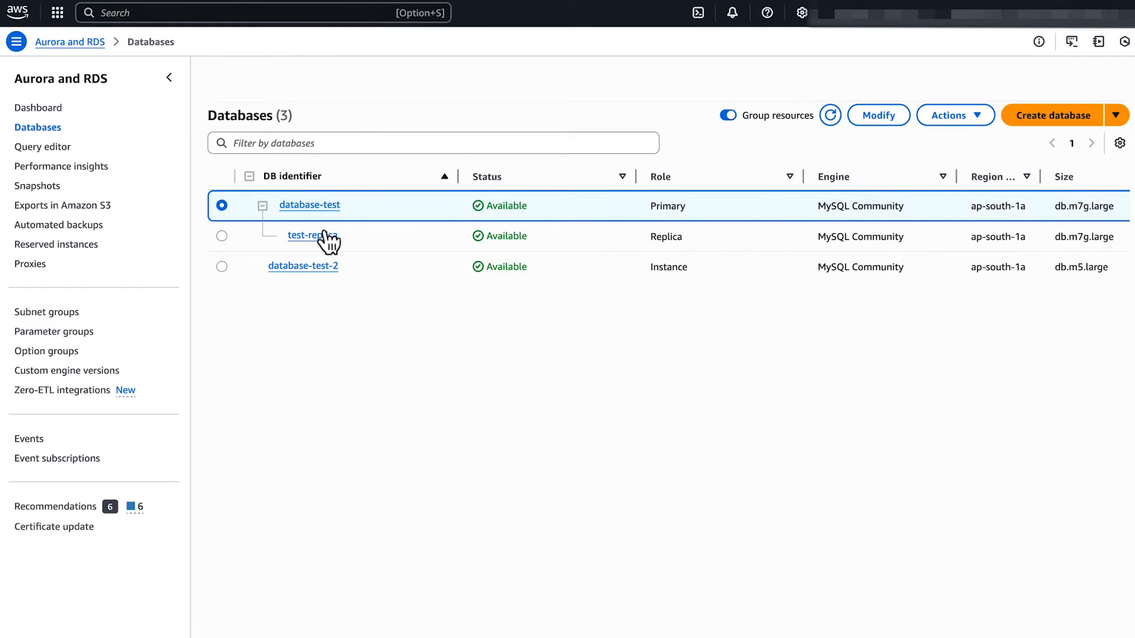
# Rename the primary instance database-test as database-test-old and refresh the databases list.
pyautogui.click(878, 115)
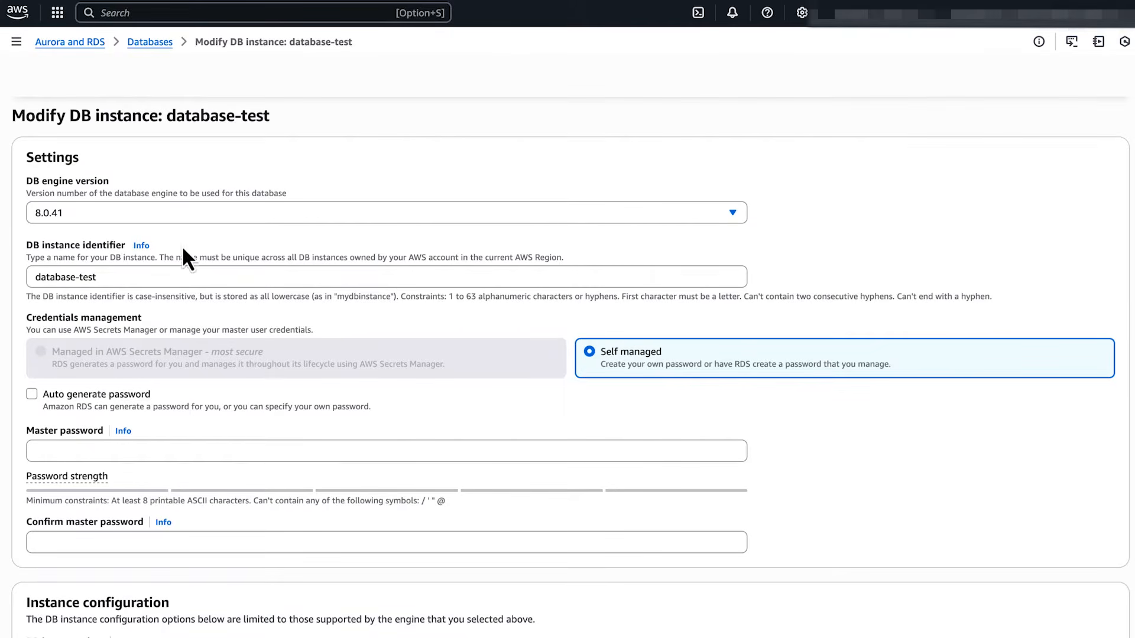
pyautogui.click(127, 273)
pyautogui.write('-old')
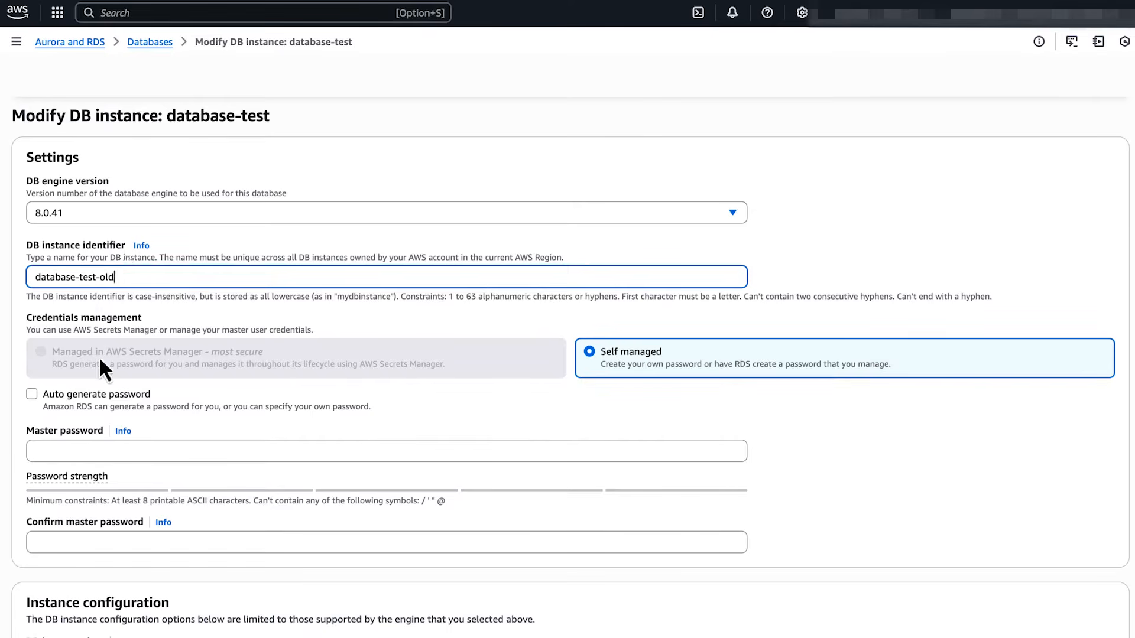
pyautogui.scroll(-15, 98, 355)
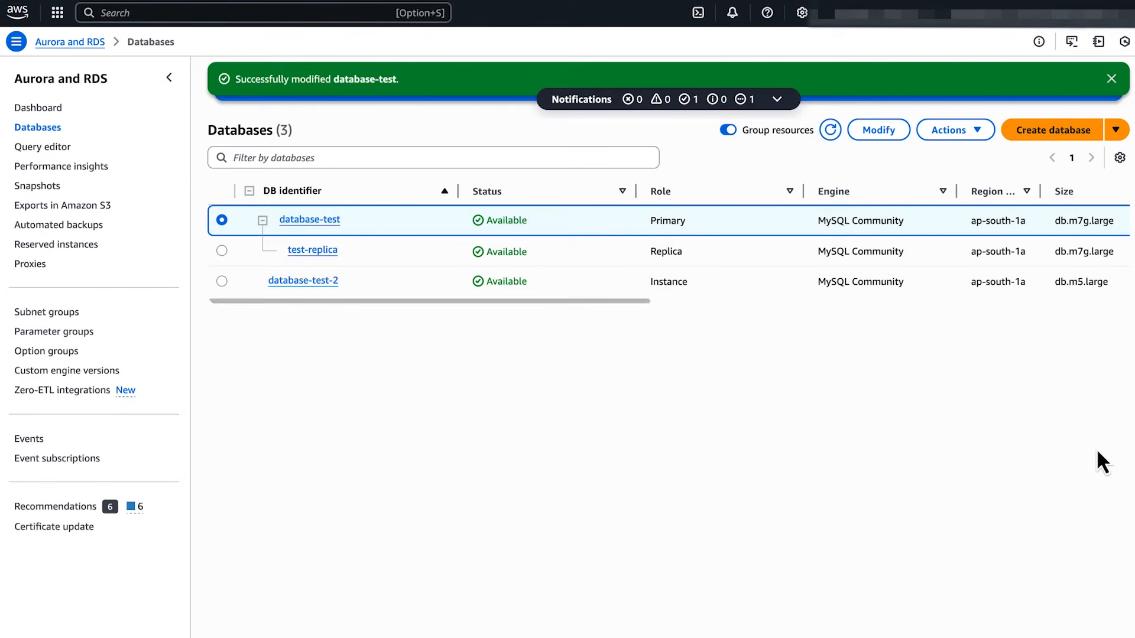
pyautogui.click(830, 130)
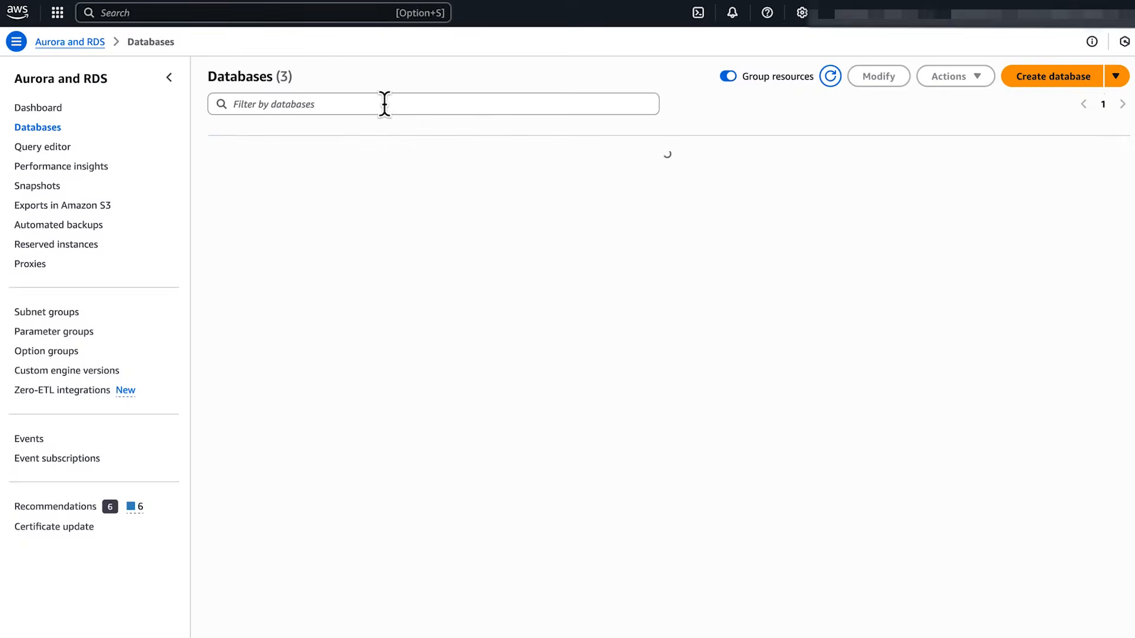
# Rename the test-replica instance as database-test, applying the modification immediately.
pyautogui.click(222, 228)
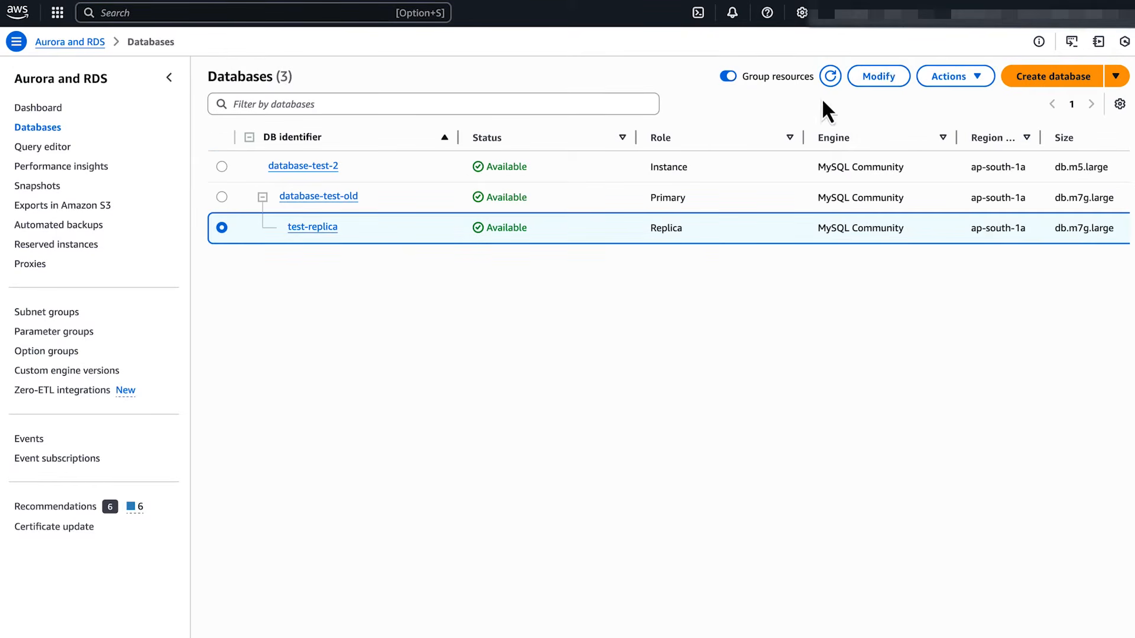
pyautogui.click(876, 78)
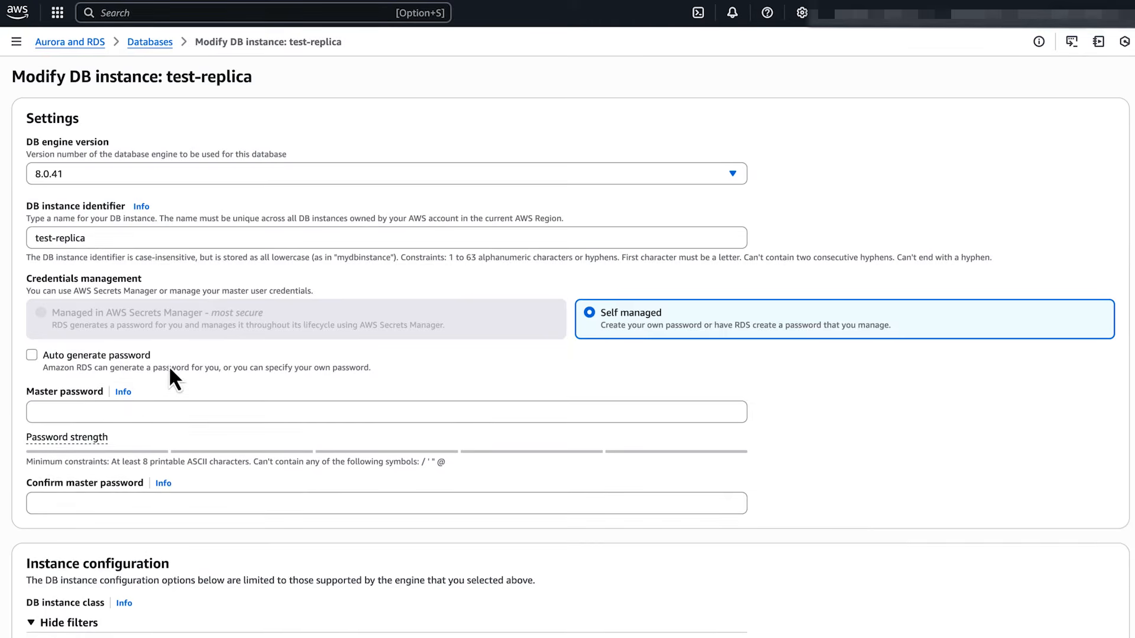
pyautogui.scroll(-1, 168, 379)
pyautogui.moveTo(89, 200); pyautogui.dragTo(32, 200)
pyautogui.press('BackSpace')
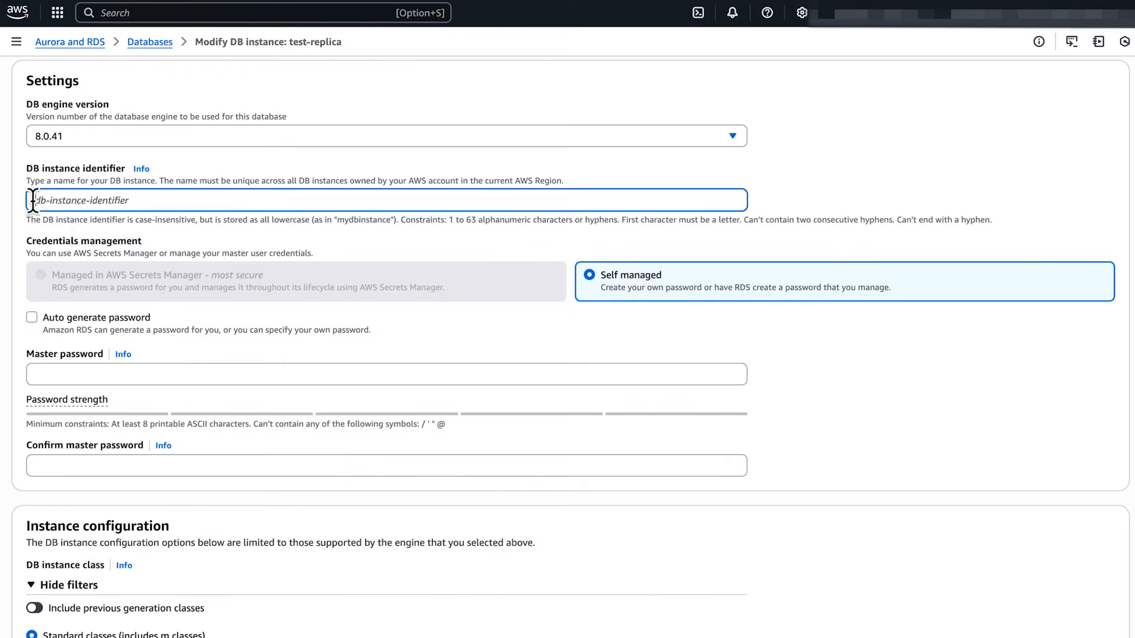
pyautogui.scroll(-20, 413, 440)
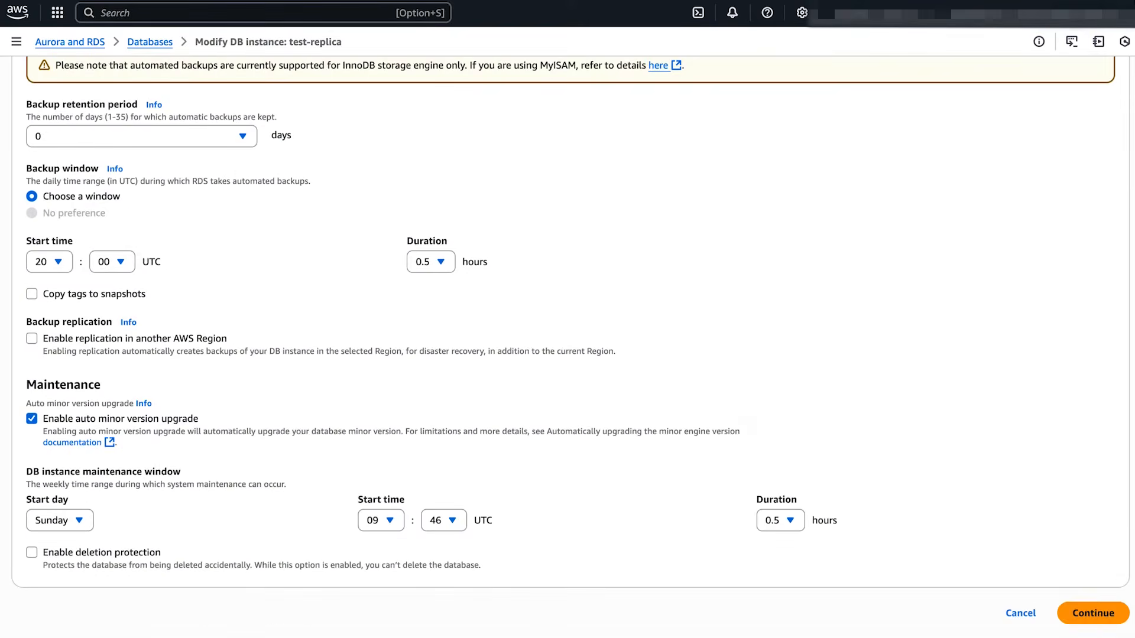
pyautogui.click(1092, 613)
pyautogui.click(31, 337)
pyautogui.click(1082, 408)
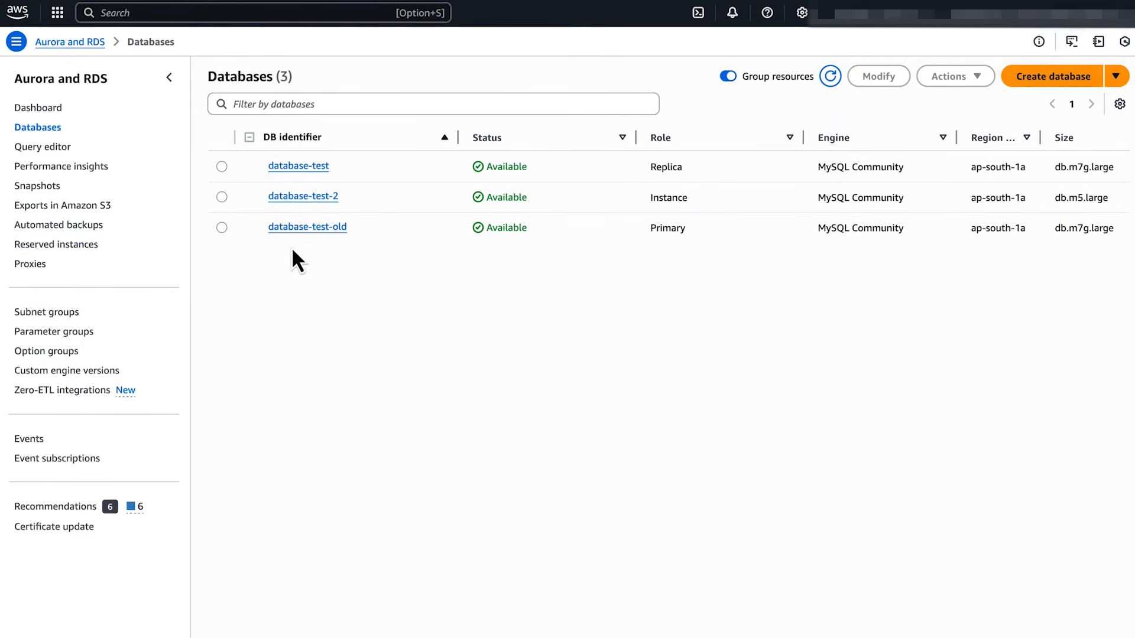
# Promote the read replica database-test with automated backups enabled and a 1-day retention period, and refresh the databases list.
pyautogui.click(222, 167)
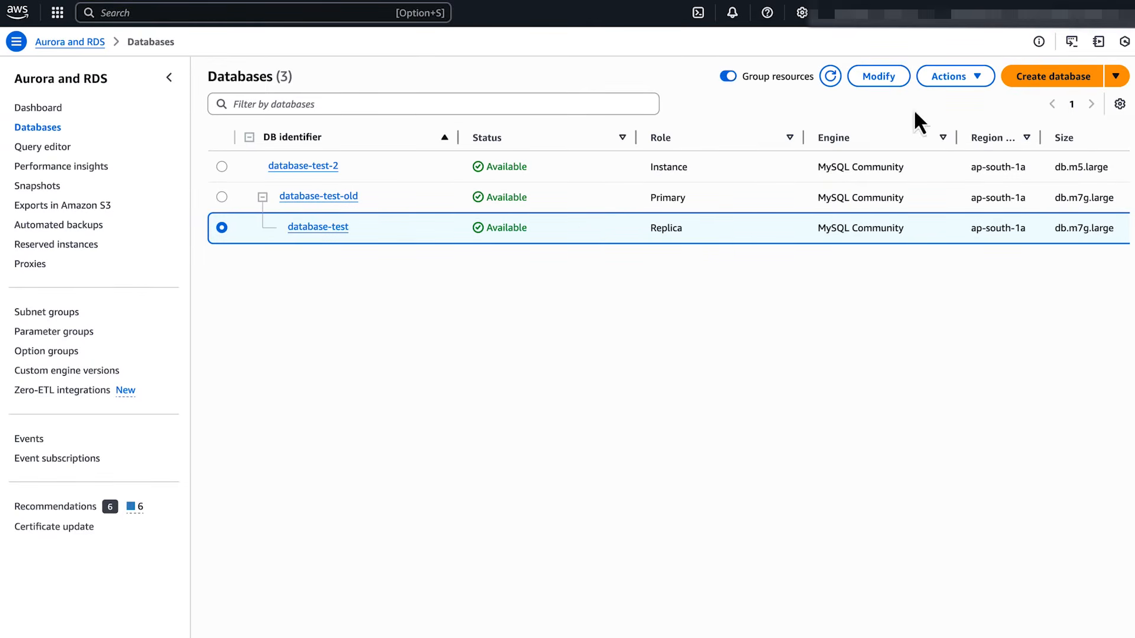
pyautogui.click(946, 81)
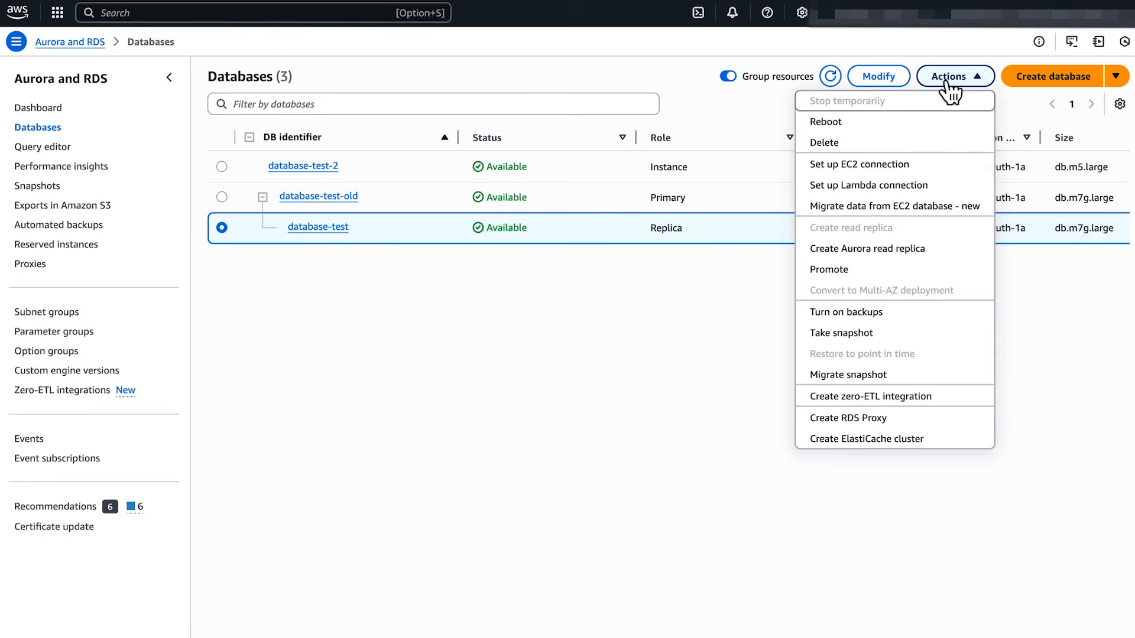
pyautogui.click(899, 269)
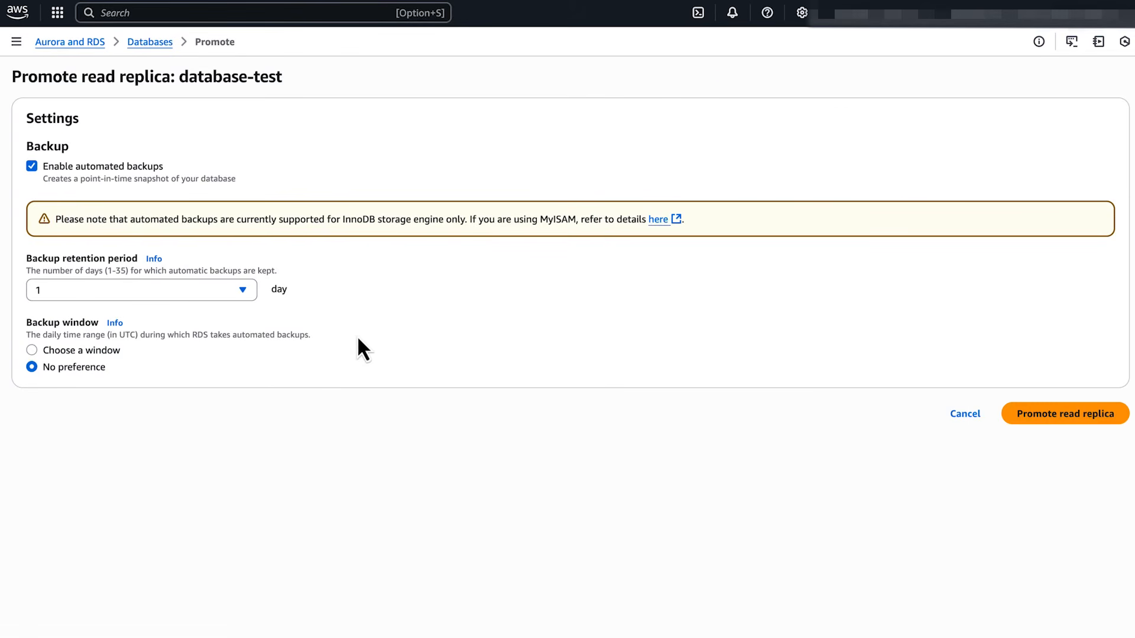
pyautogui.click(1037, 419)
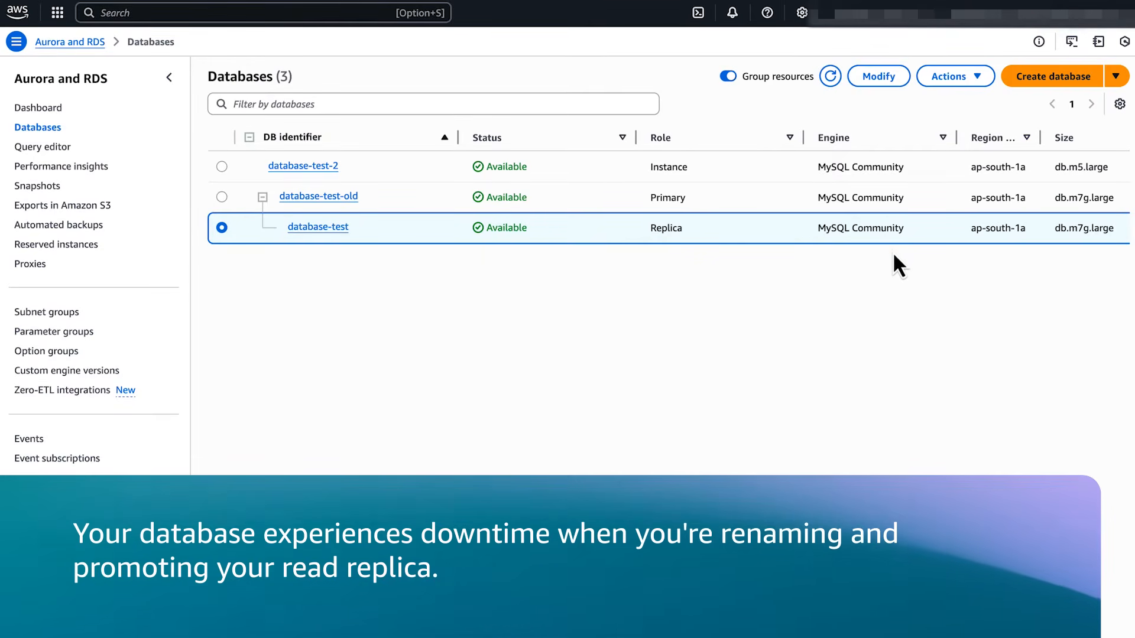
pyautogui.click(831, 76)
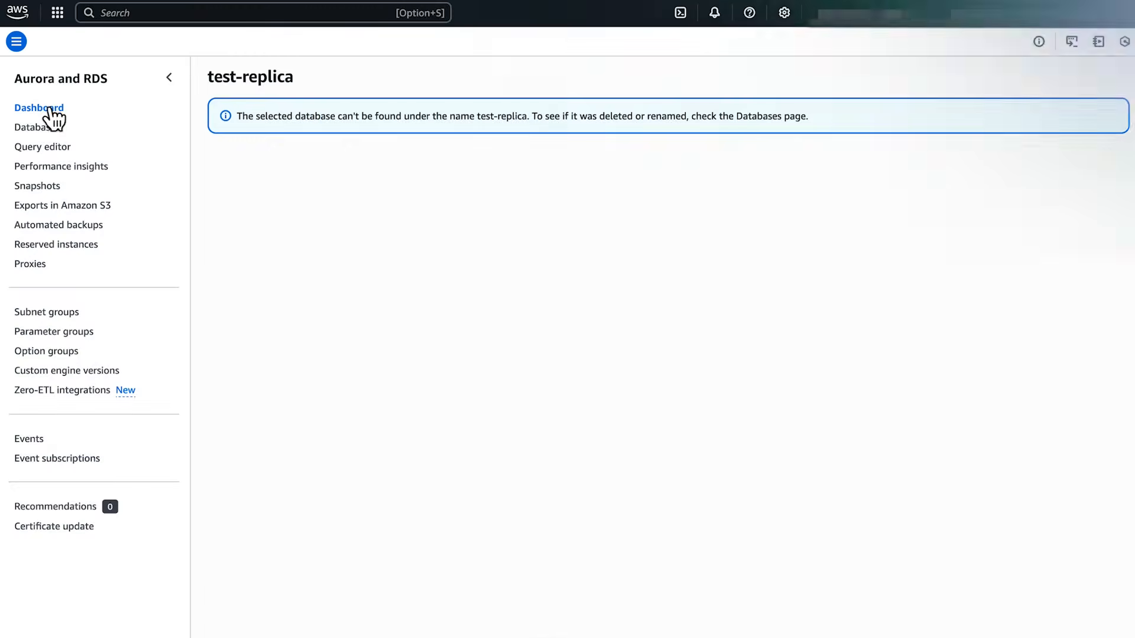
# Rename the primary instance database-1 as database-1-old, applying the modification immediately, and refresh the databases list.
pyautogui.click(50, 109)
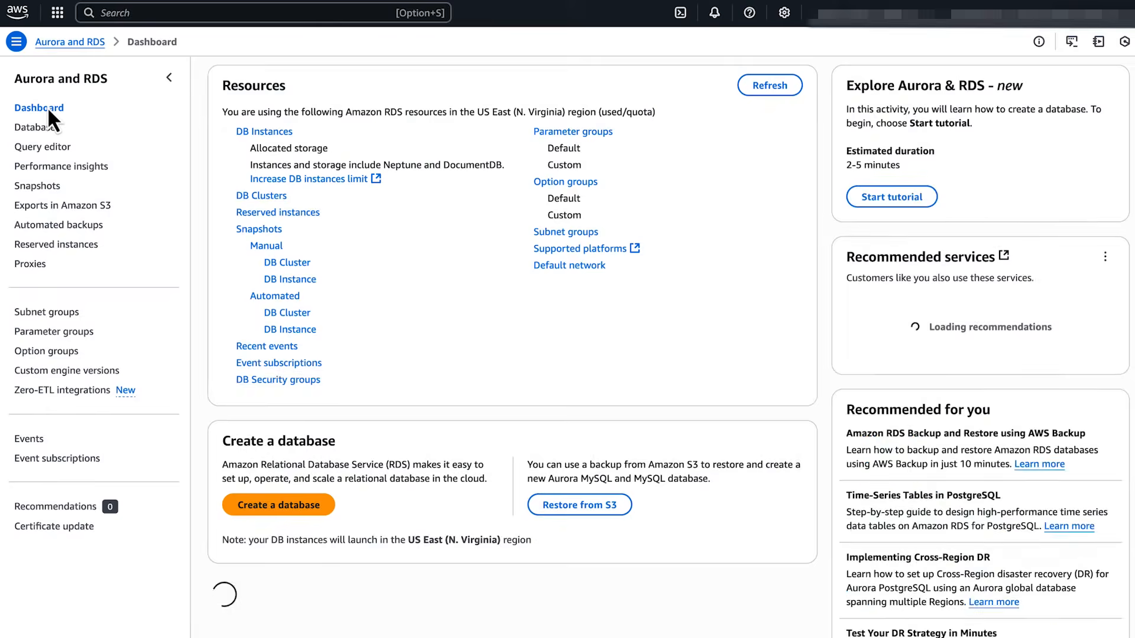
pyautogui.click(44, 127)
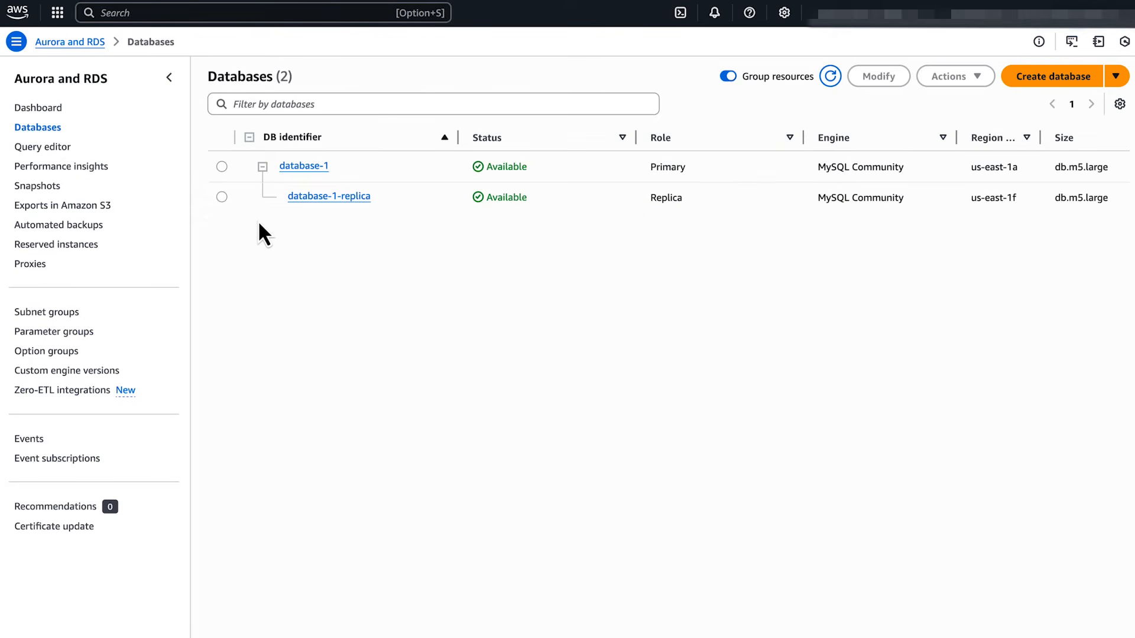
pyautogui.click(222, 166)
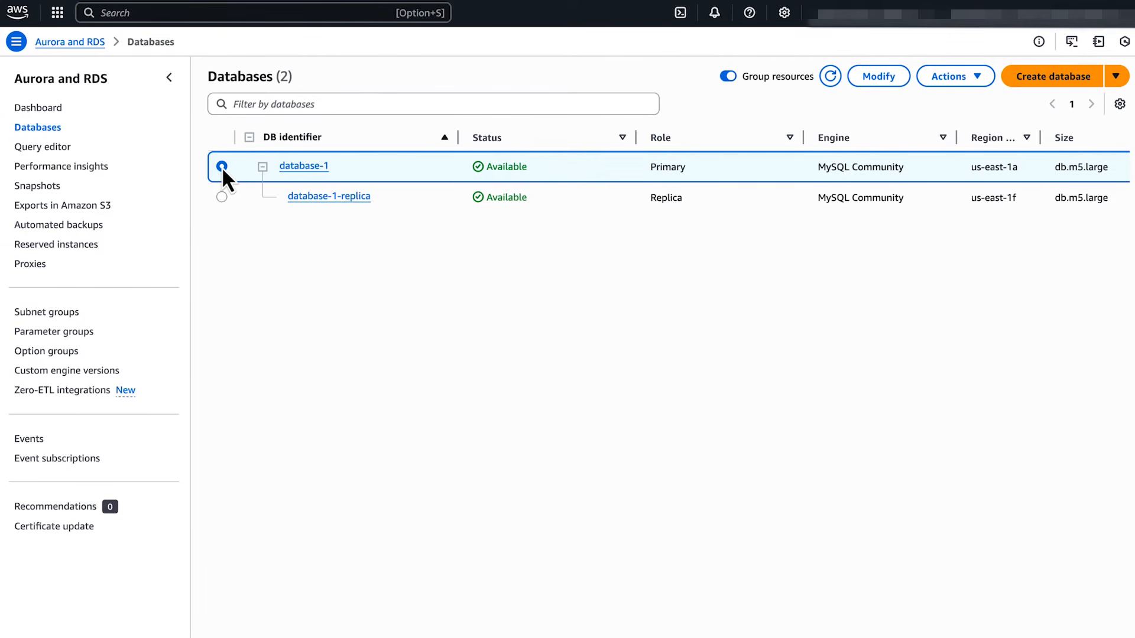
pyautogui.click(882, 79)
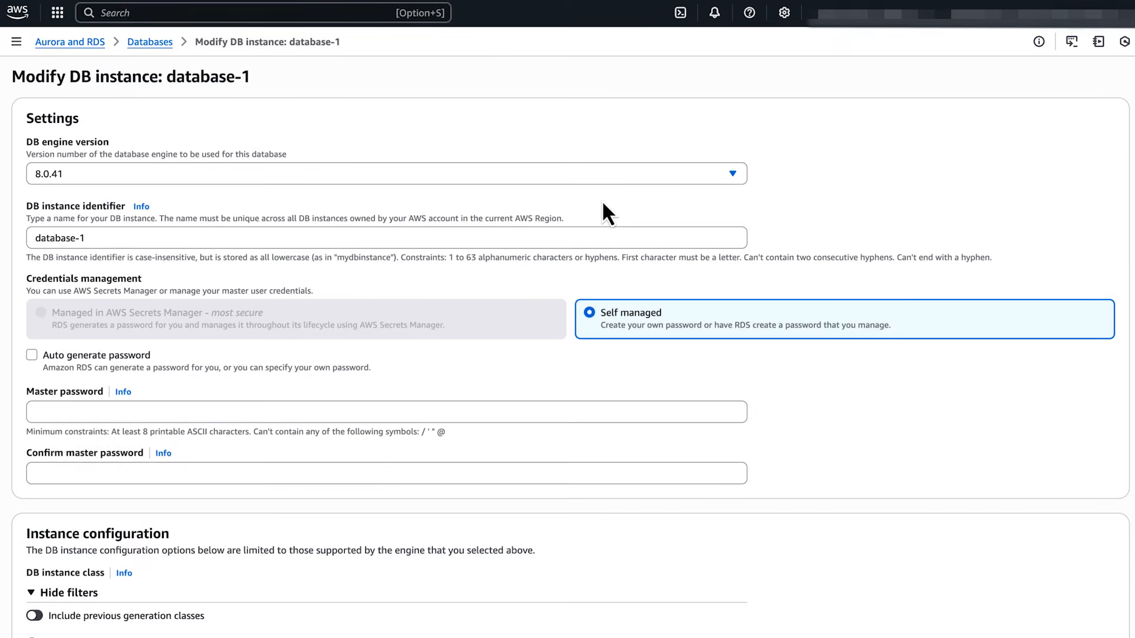
pyautogui.scroll(-2, 253, 427)
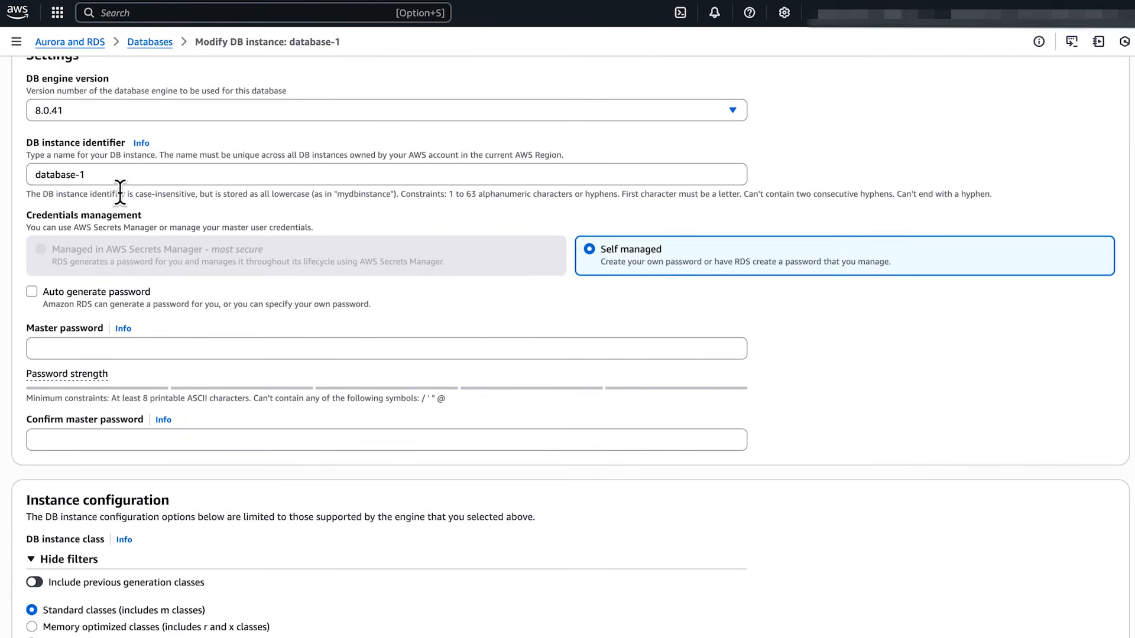
pyautogui.click(122, 175)
pyautogui.write('-old')
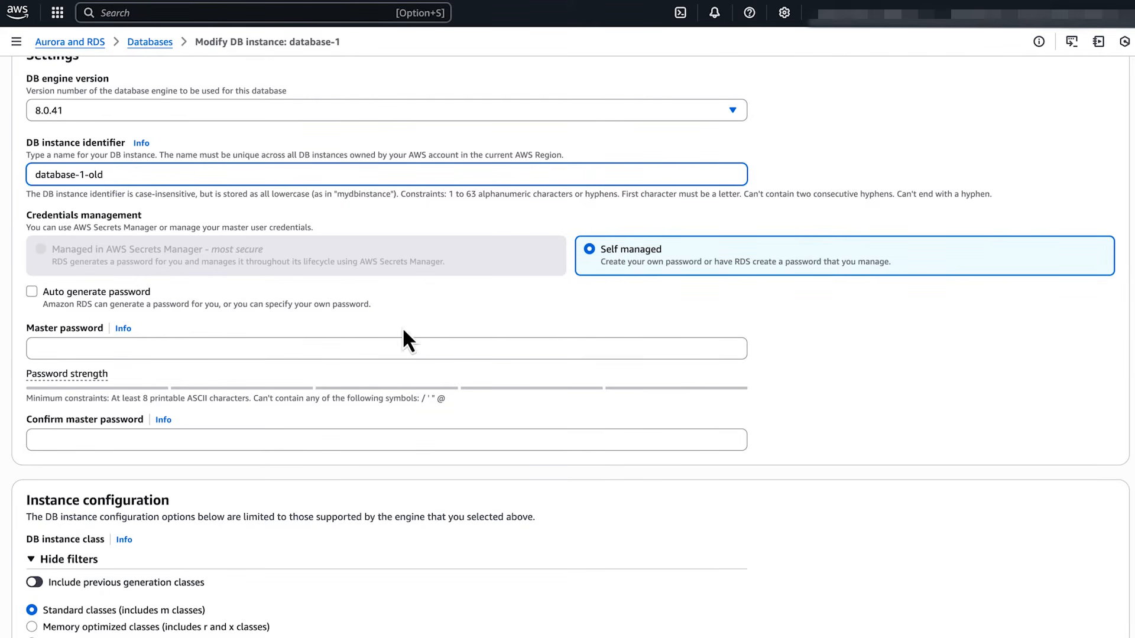
pyautogui.scroll(-20, 407, 340)
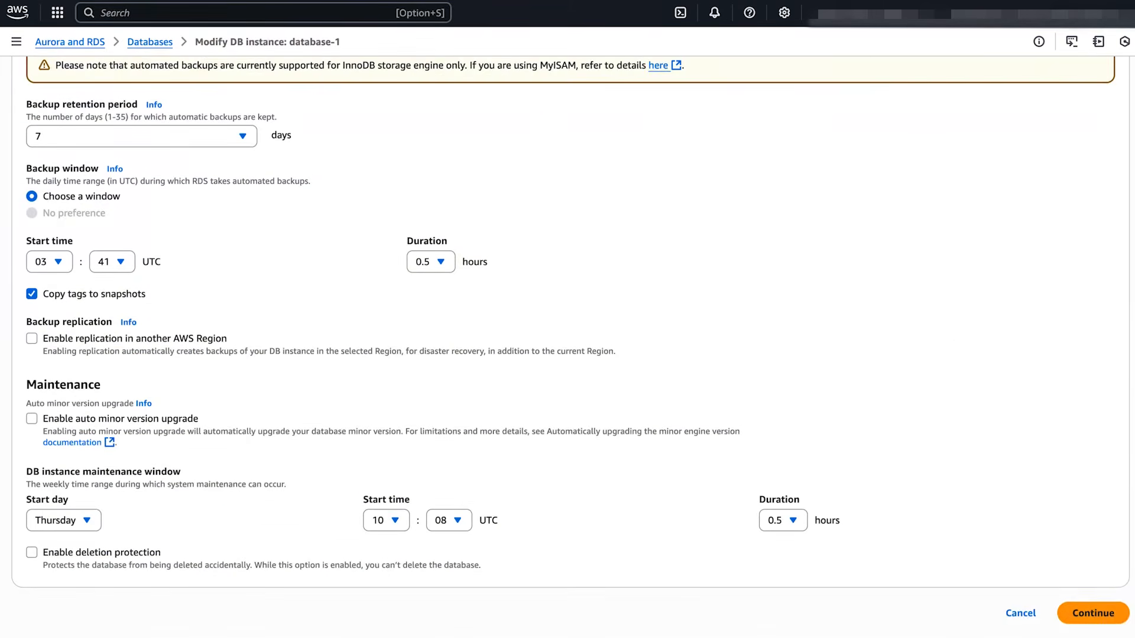
pyautogui.click(1093, 614)
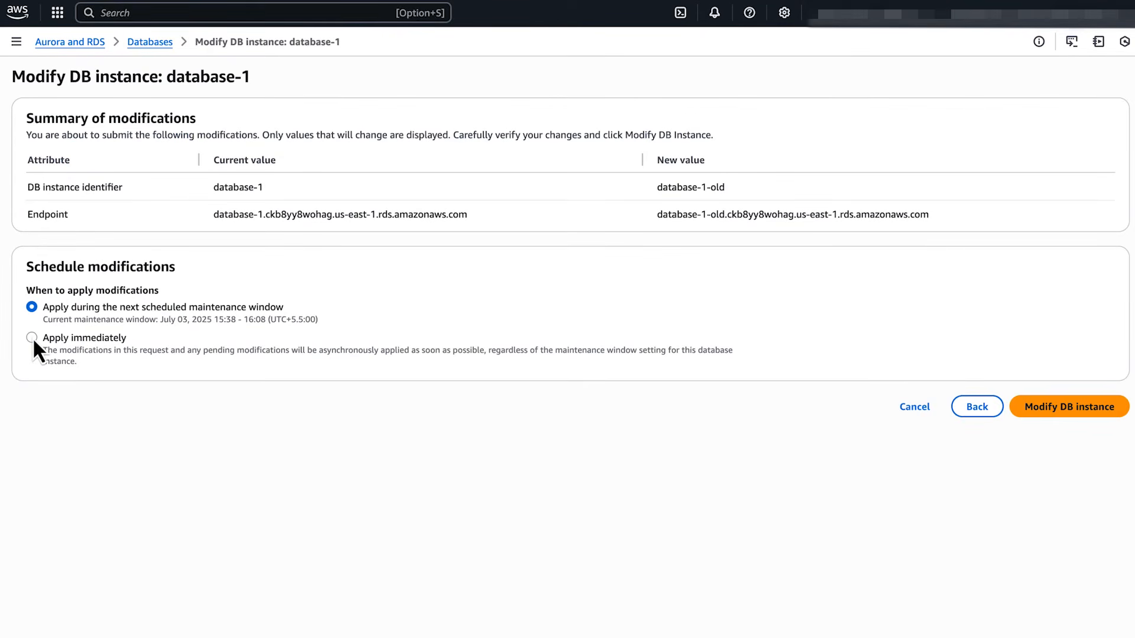
pyautogui.click(1085, 409)
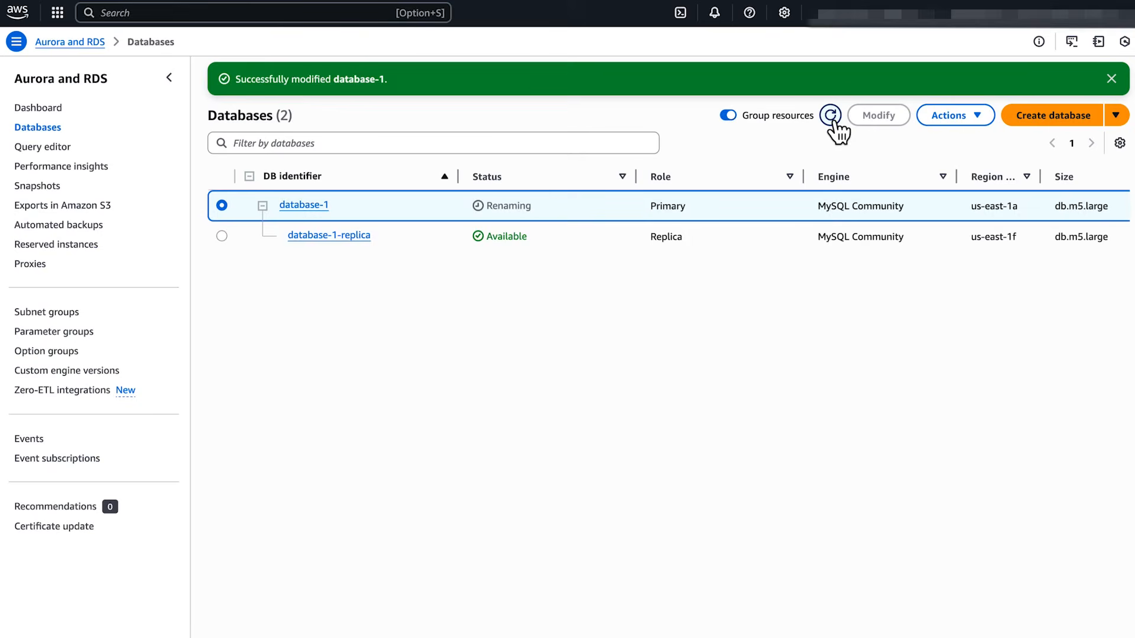
pyautogui.click(831, 116)
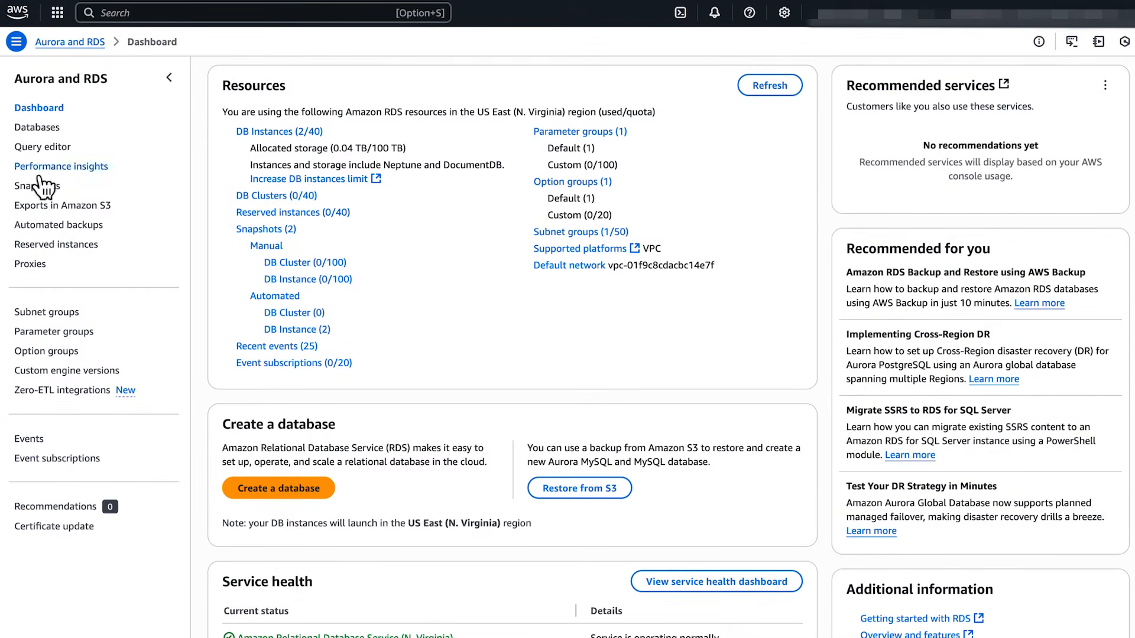
# Take a manual snapshot of the DB instance database-1-old with the snapshot name DB-1.
pyautogui.click(32, 187)
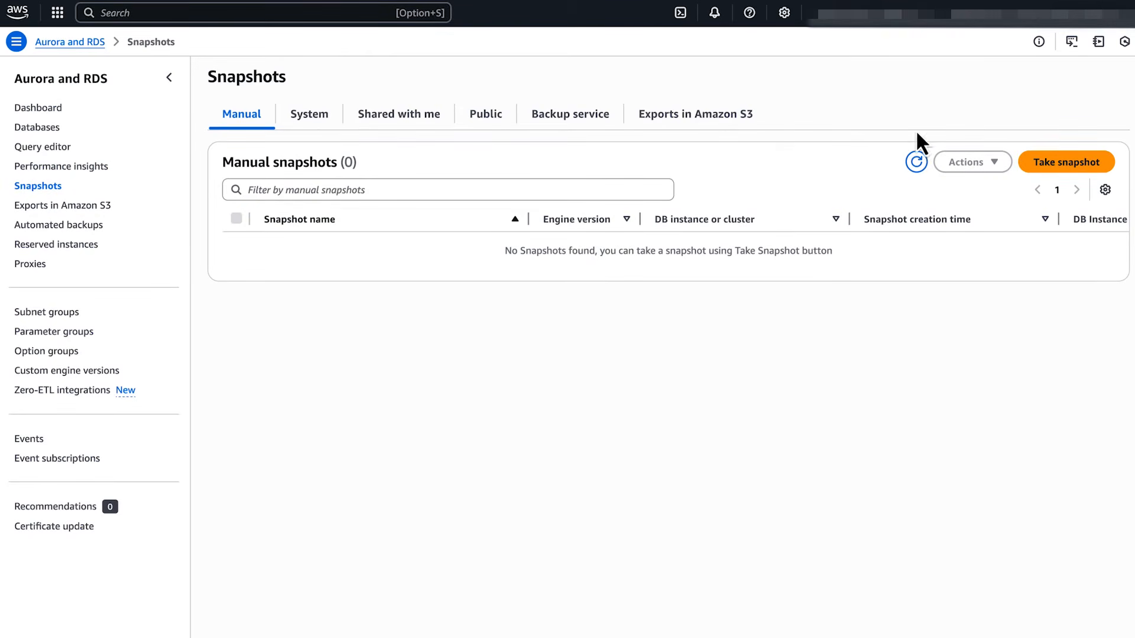
pyautogui.click(1033, 163)
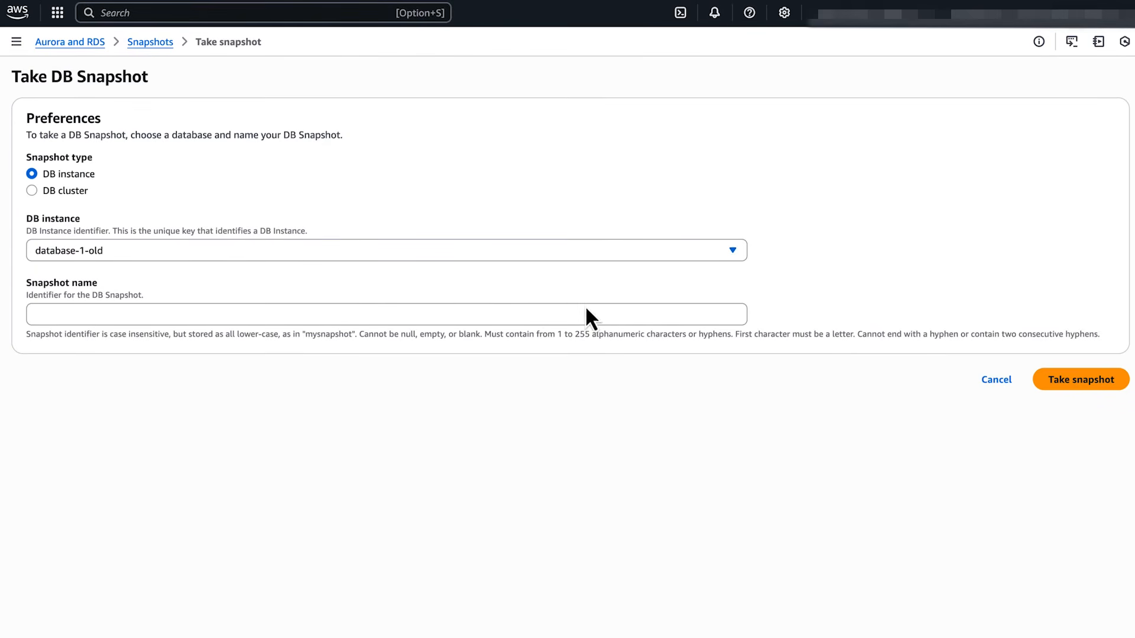
pyautogui.click(509, 314)
pyautogui.write('DB')
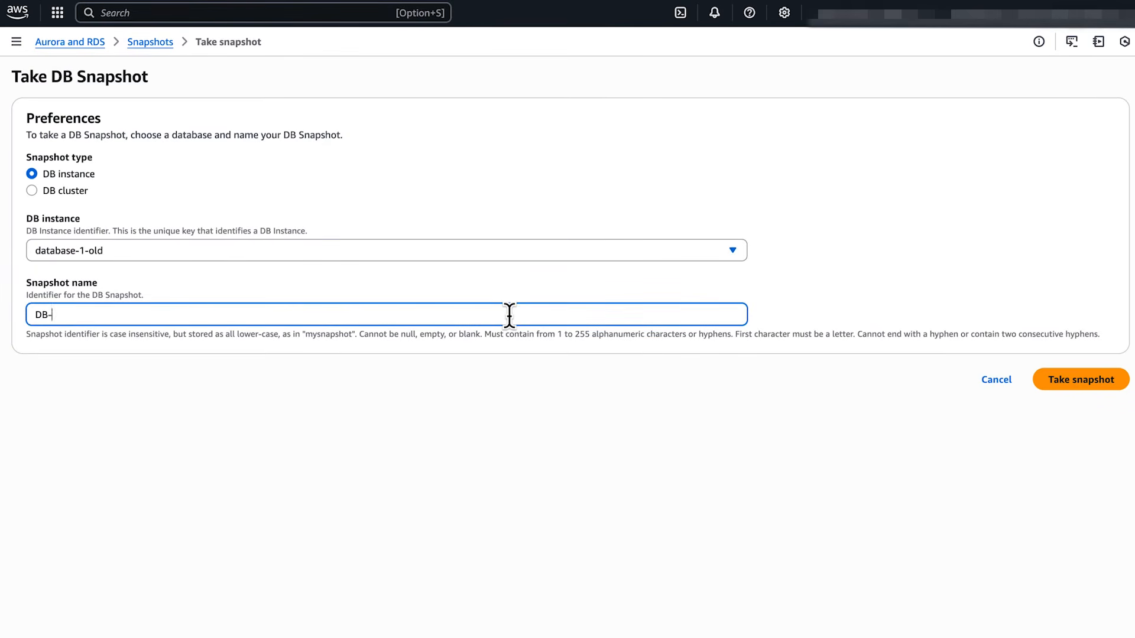
pyautogui.write('-1')
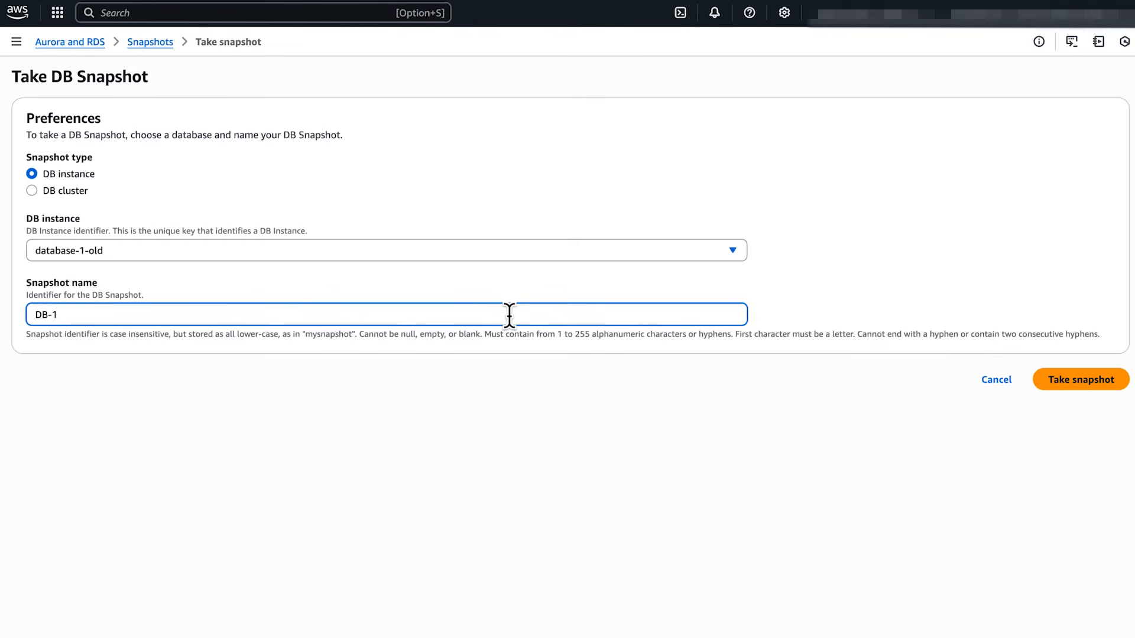
pyautogui.click(1057, 383)
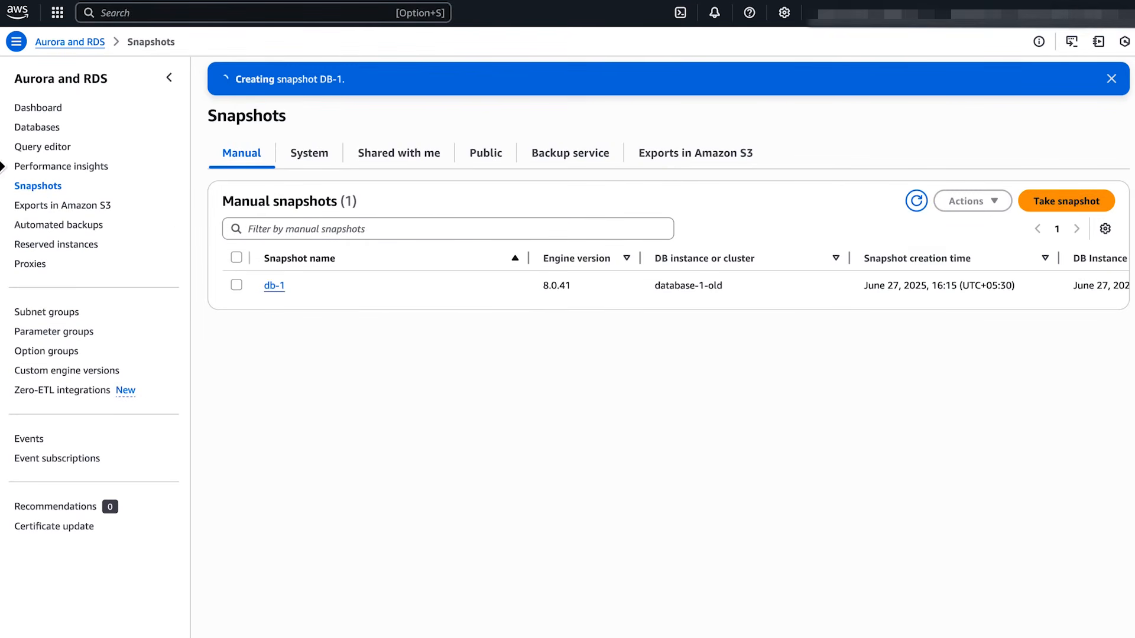
# Set up a point-in-time restore of database-1 from the latest restorable time, with the DB instance identifier DB-1.
pyautogui.click(42, 128)
pyautogui.click(222, 206)
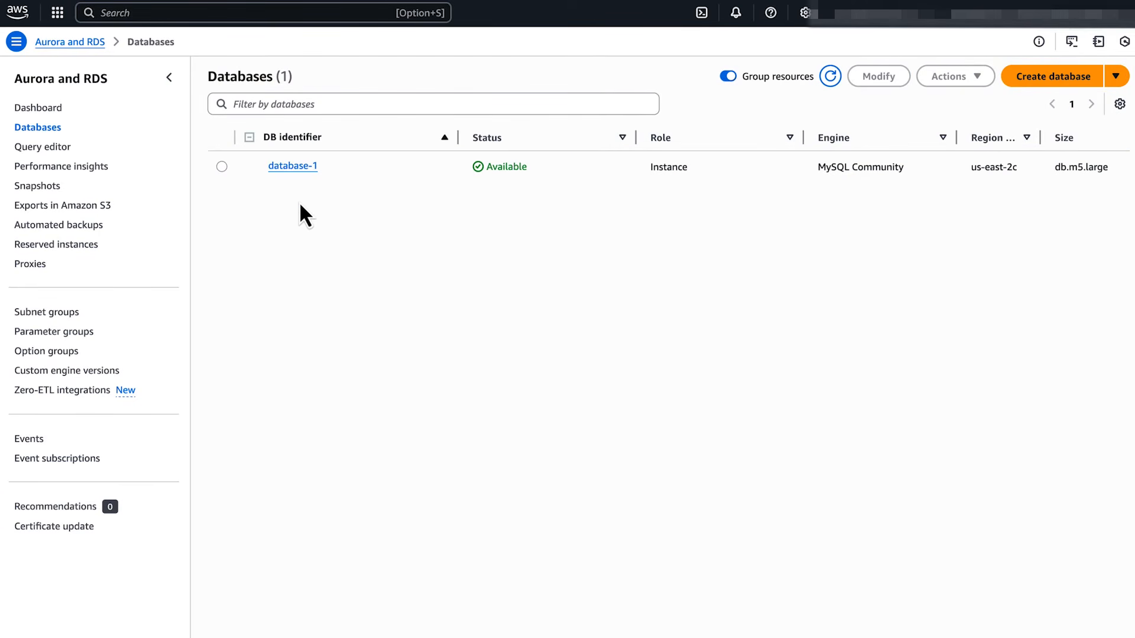
pyautogui.click(221, 167)
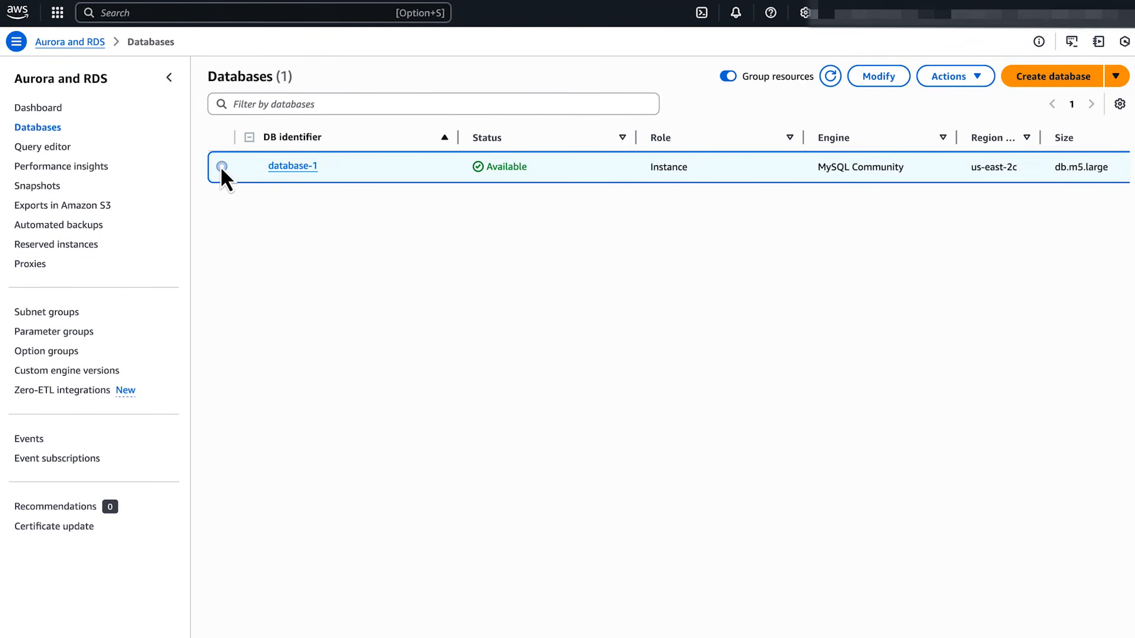
pyautogui.click(954, 78)
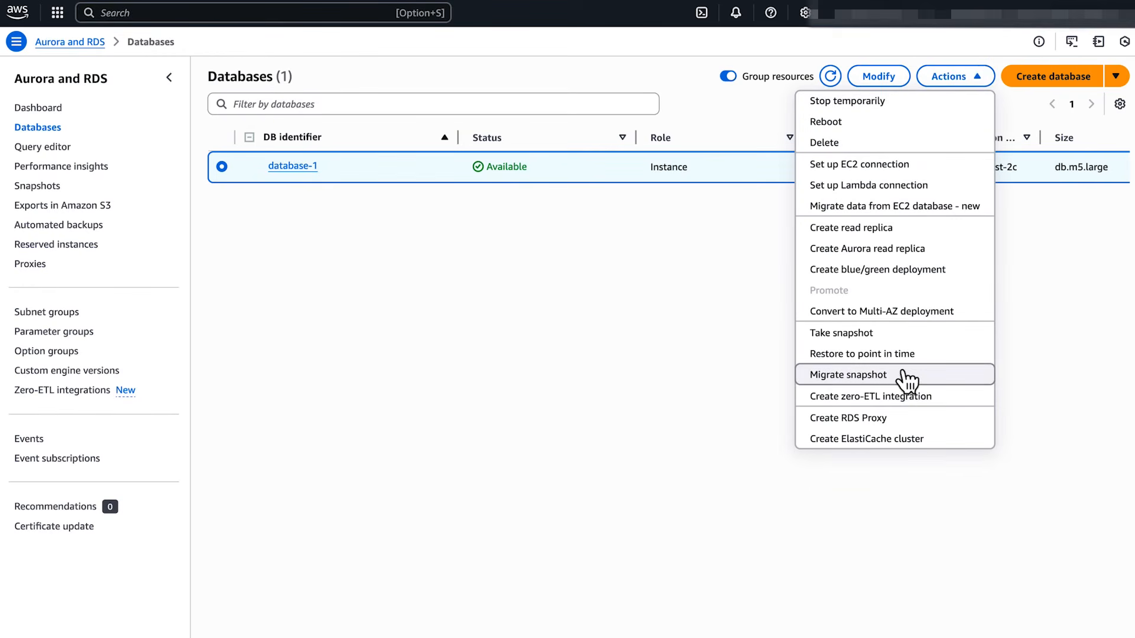
pyautogui.click(903, 355)
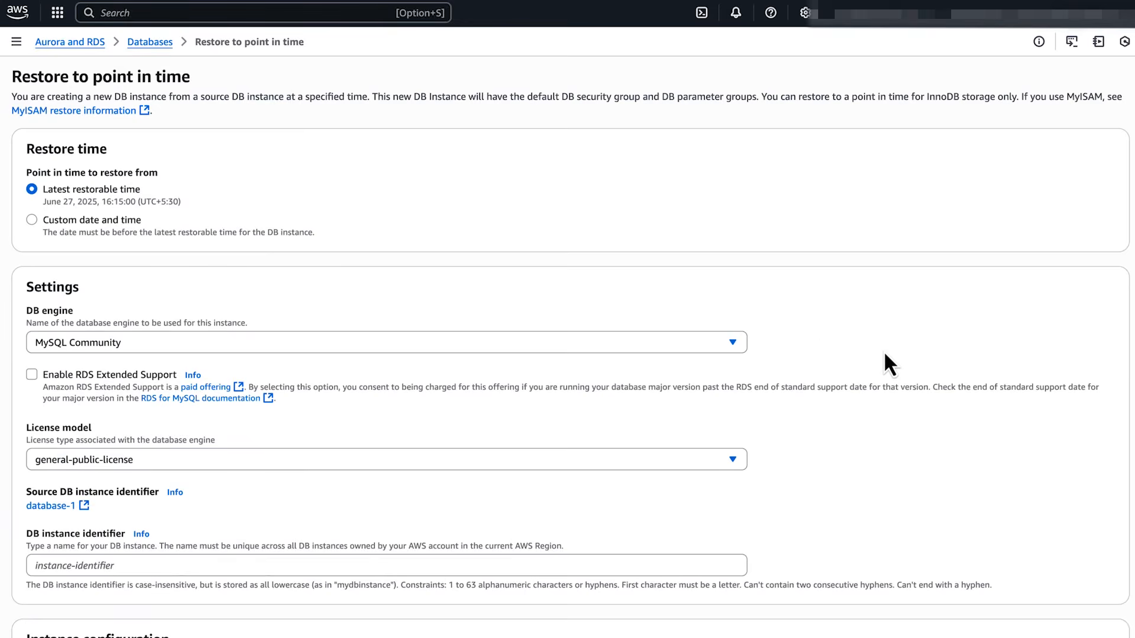
pyautogui.scroll(-4, 354, 355)
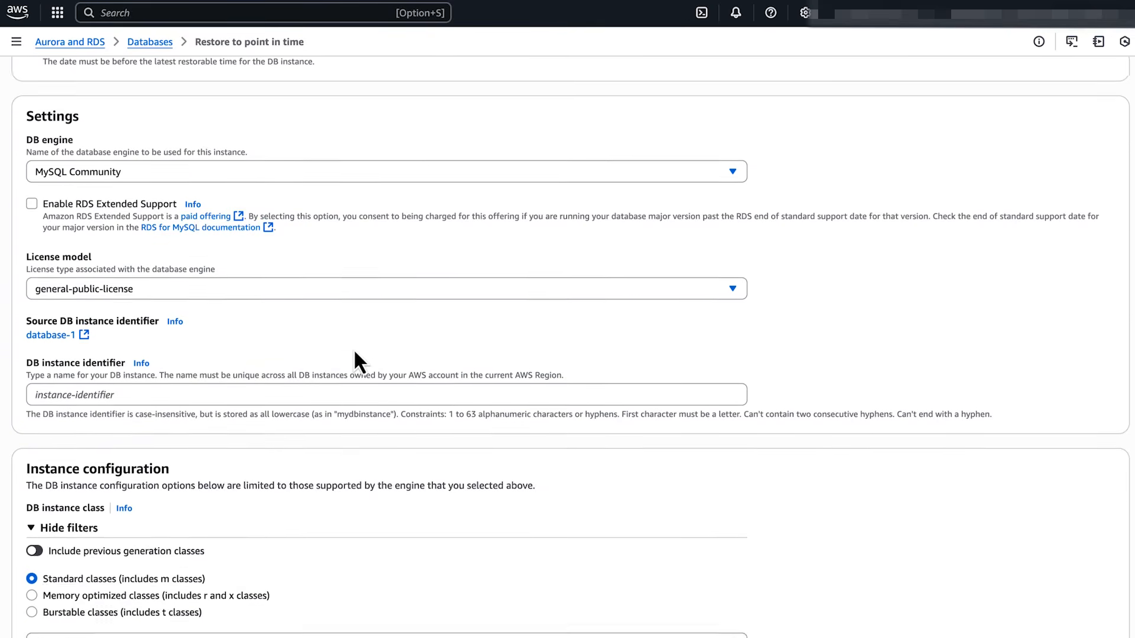
pyautogui.click(296, 367)
pyautogui.write('D')
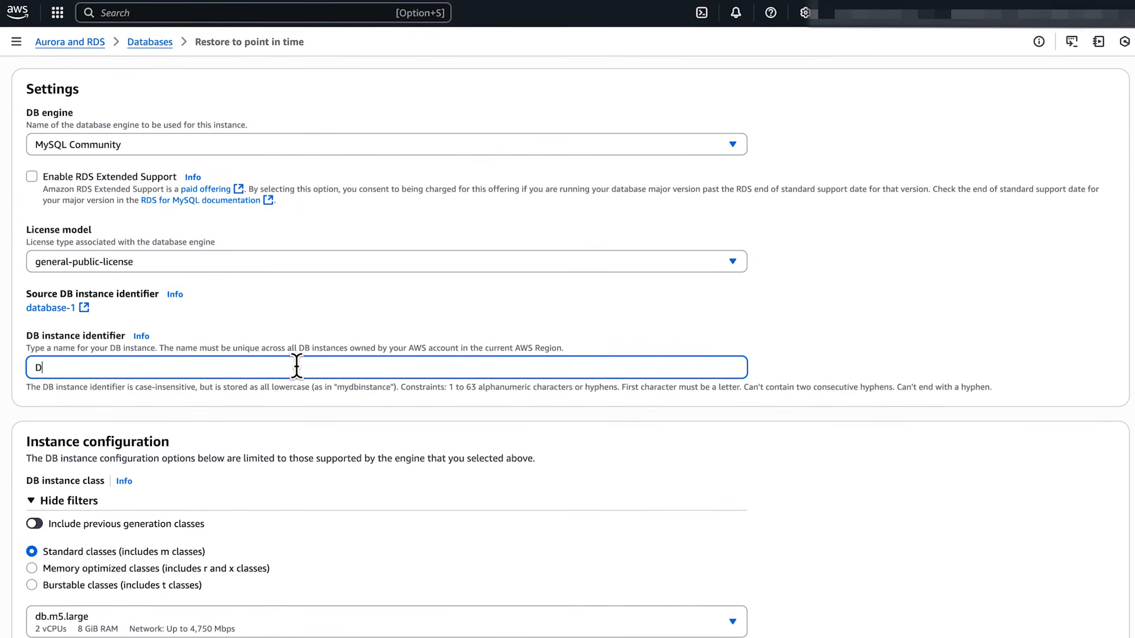
pyautogui.write('B-1')
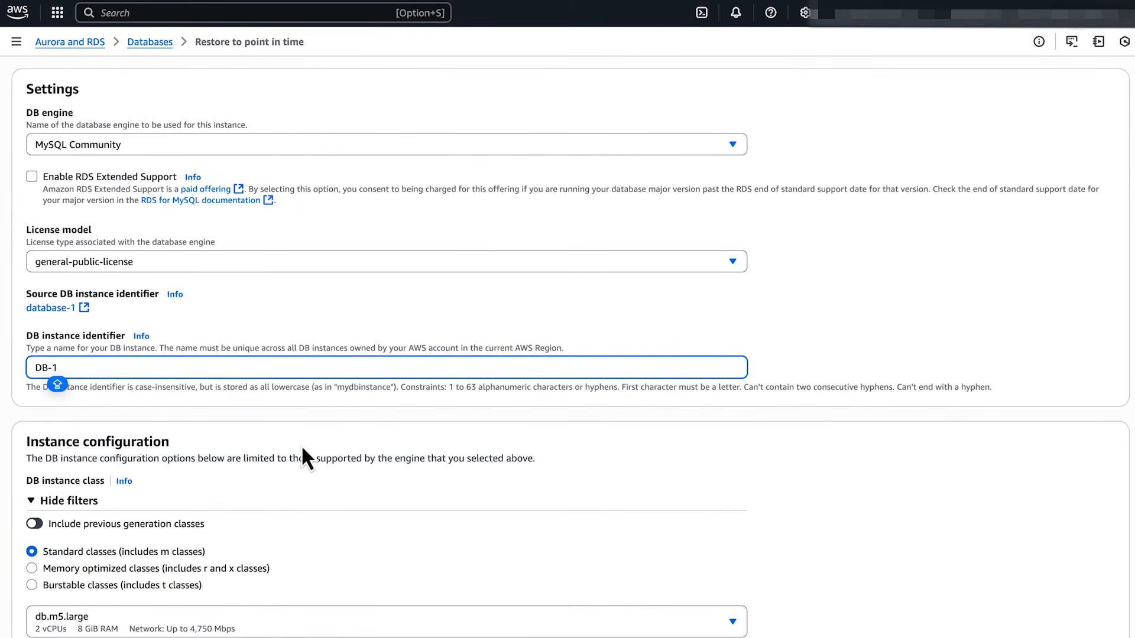
# Choose the Single-AZ DB instance deployment for the restored instance and launch the point-in-time restore.
pyautogui.scroll(-5, 304, 455)
pyautogui.scroll(-2, 304, 445)
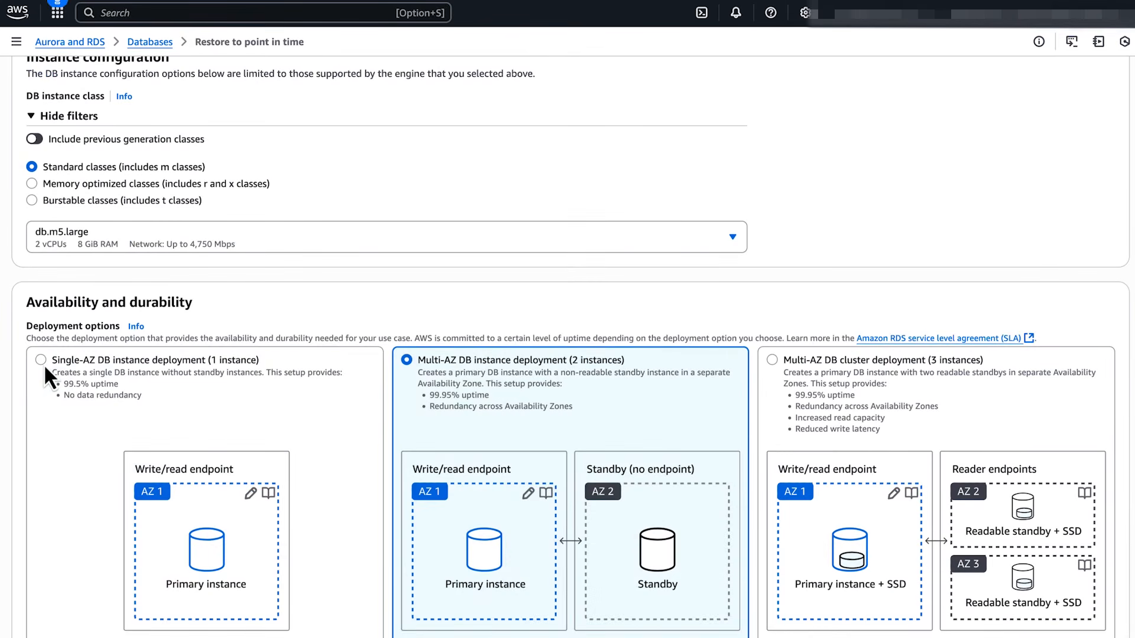
pyautogui.click(41, 361)
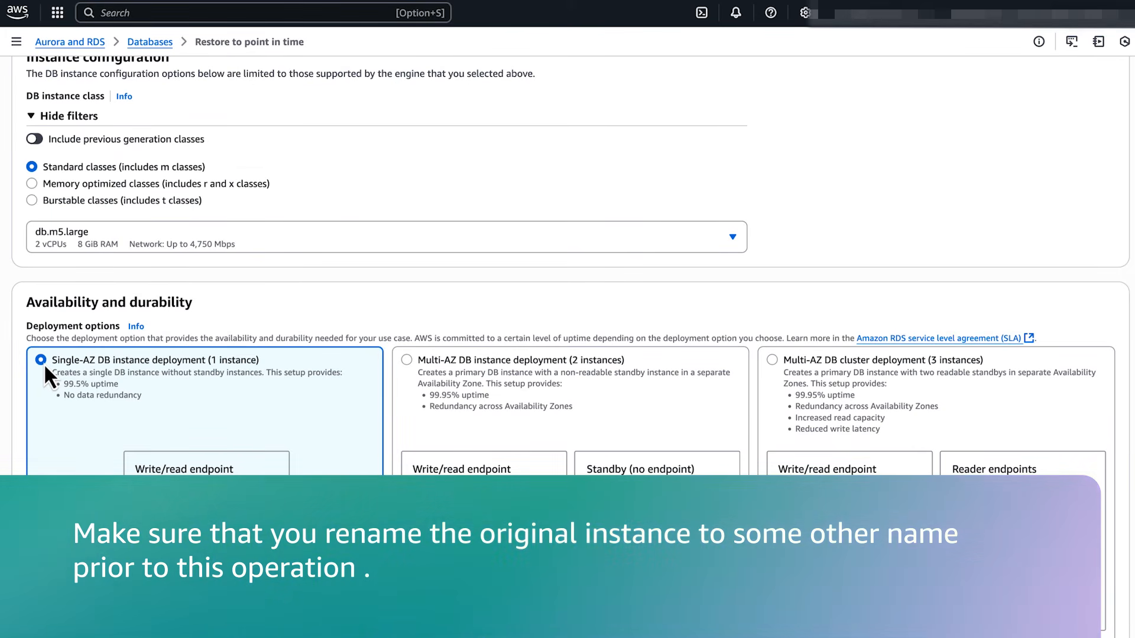
pyautogui.scroll(-15, 48, 366)
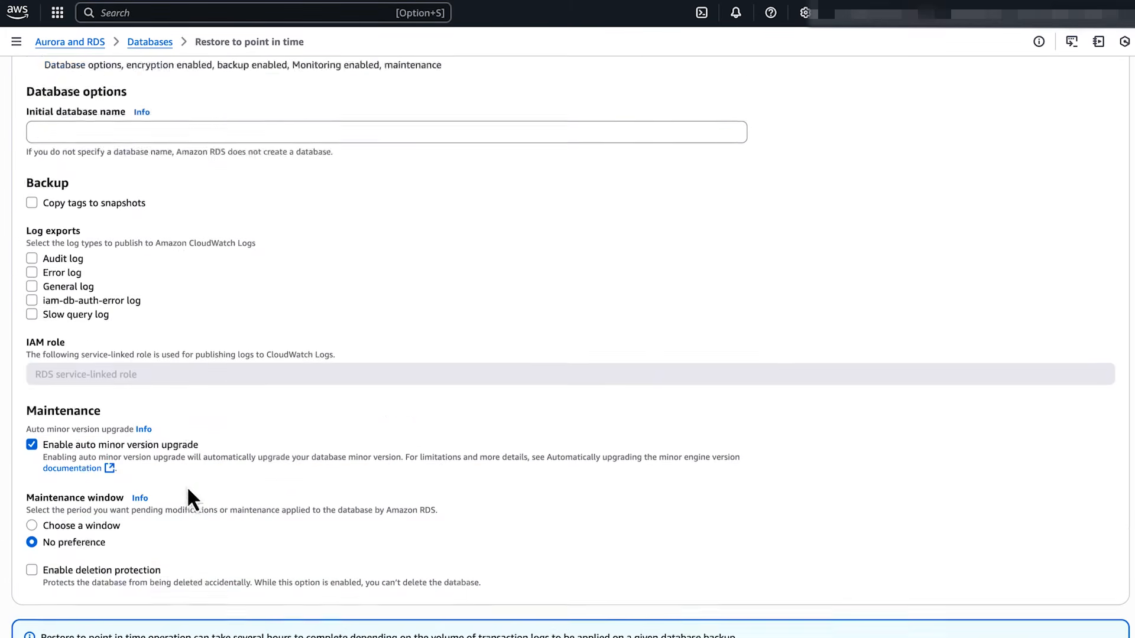
pyautogui.click(1076, 618)
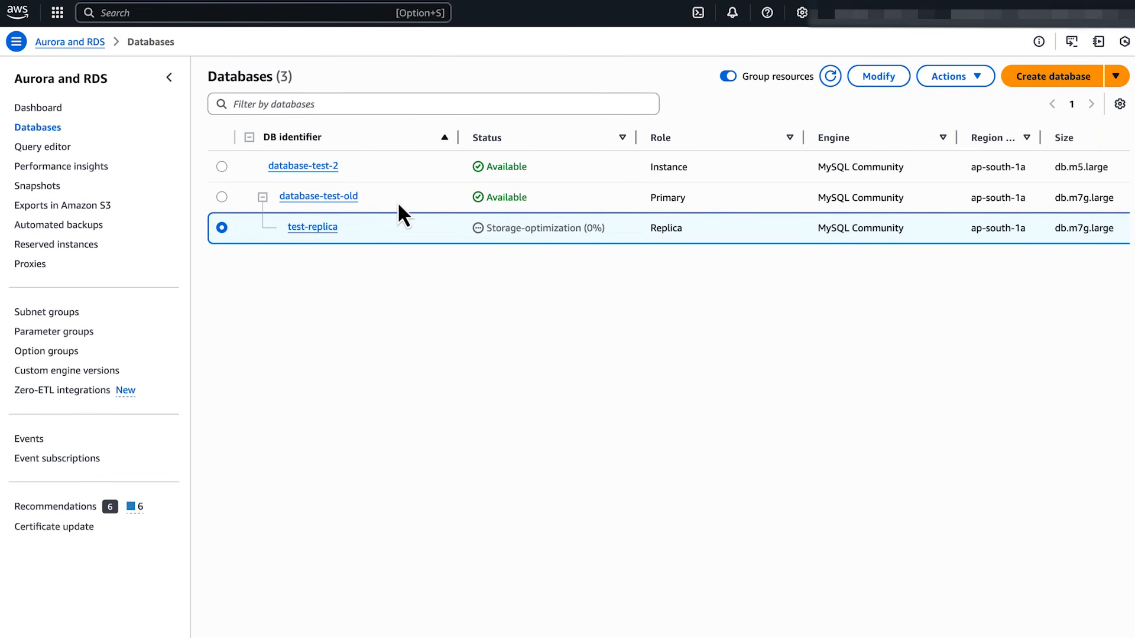
# Disable storage autoscaling in the modification settings of the database-test-2 instance.
pyautogui.click(223, 167)
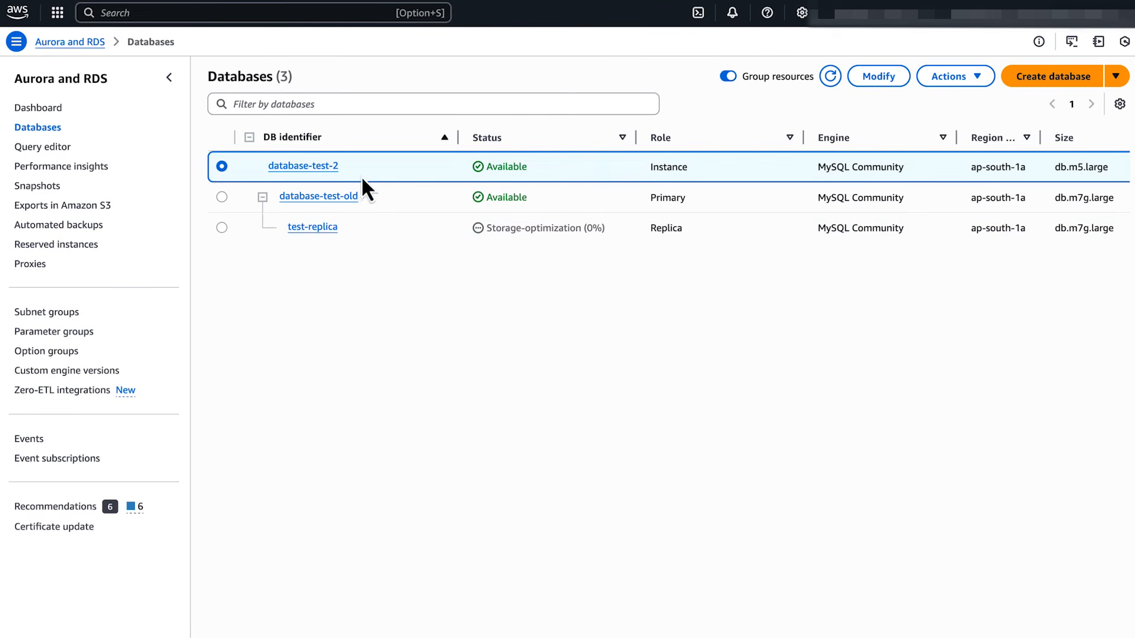
pyautogui.click(880, 76)
pyautogui.scroll(-10, 311, 366)
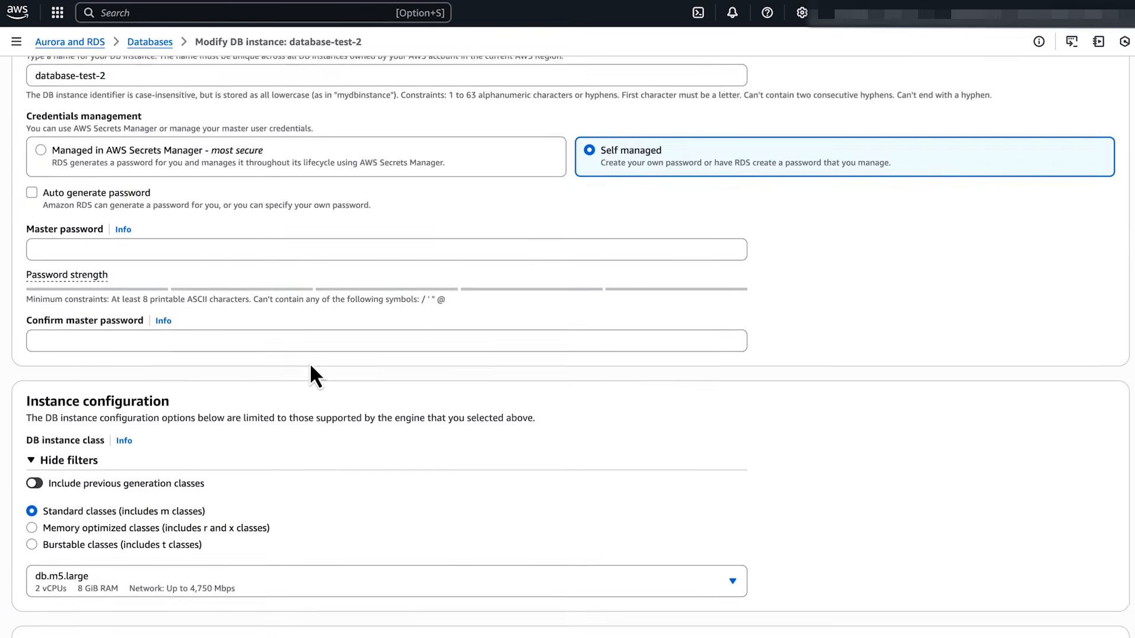
pyautogui.scroll(-2, 310, 363)
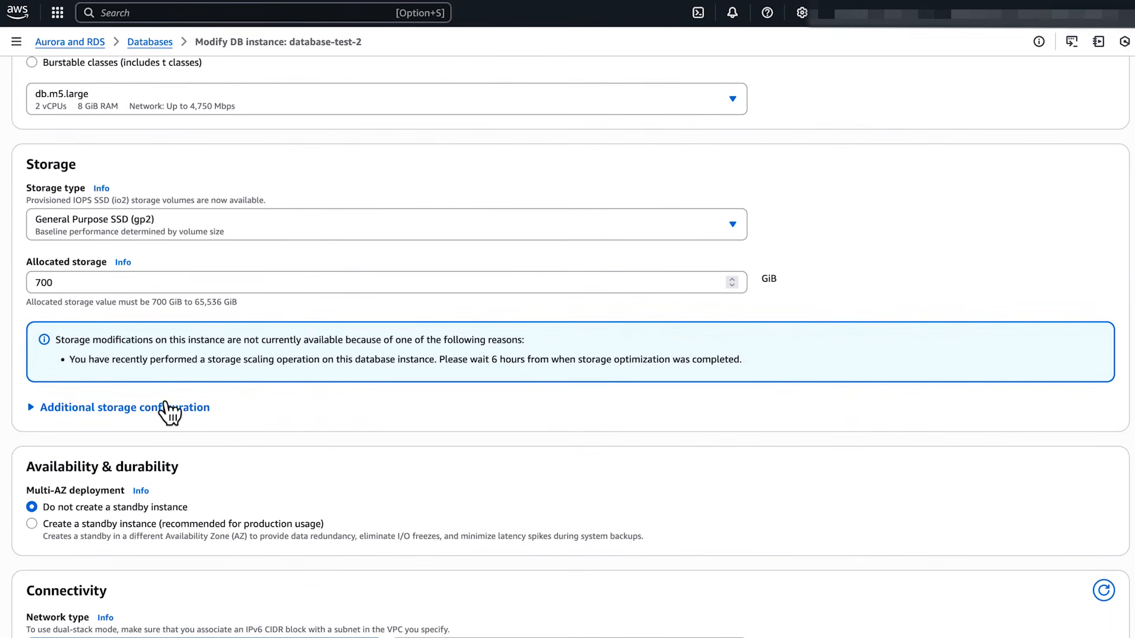
pyautogui.click(166, 408)
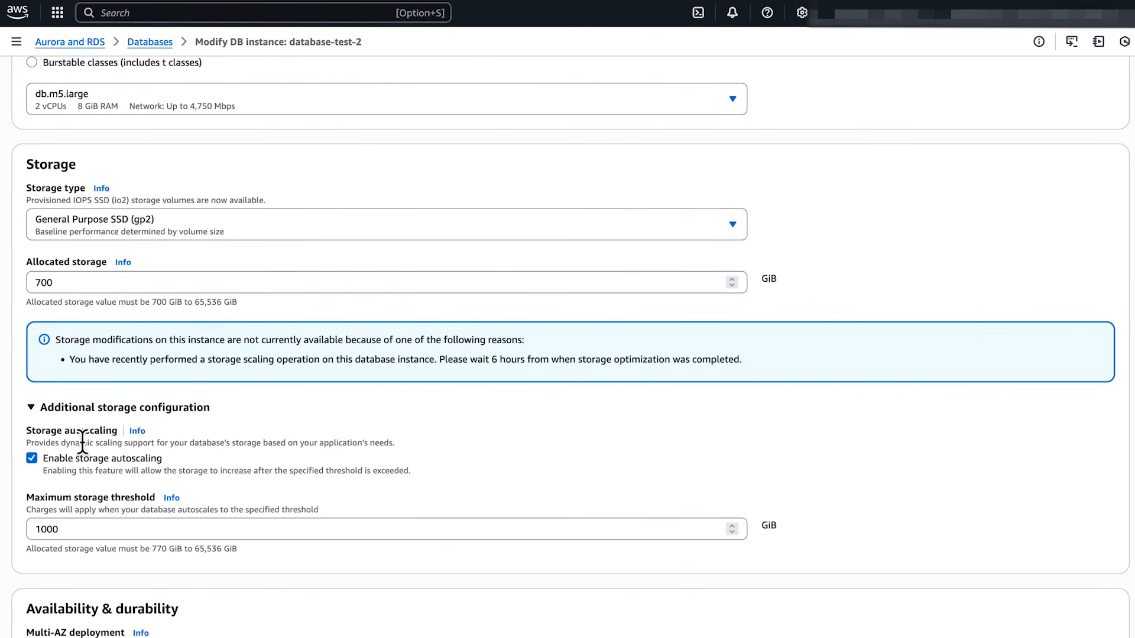
pyautogui.click(32, 458)
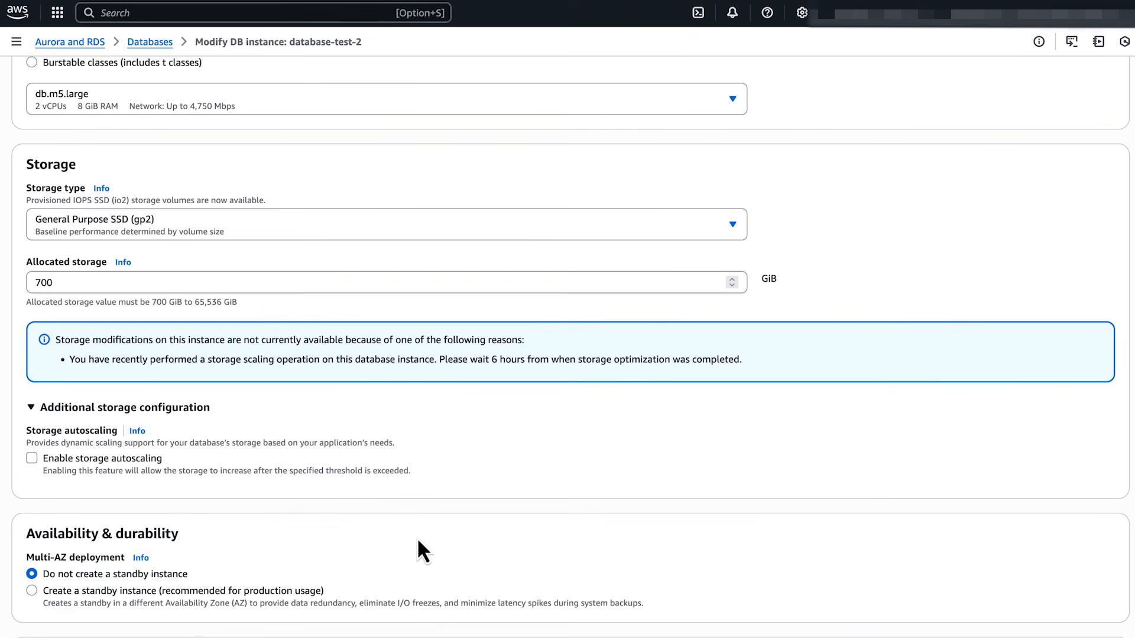
# Submit the modification of database-test-2 to apply immediately and refresh the databases list.
pyautogui.scroll(-15, 419, 537)
pyautogui.scroll(-10, 423, 538)
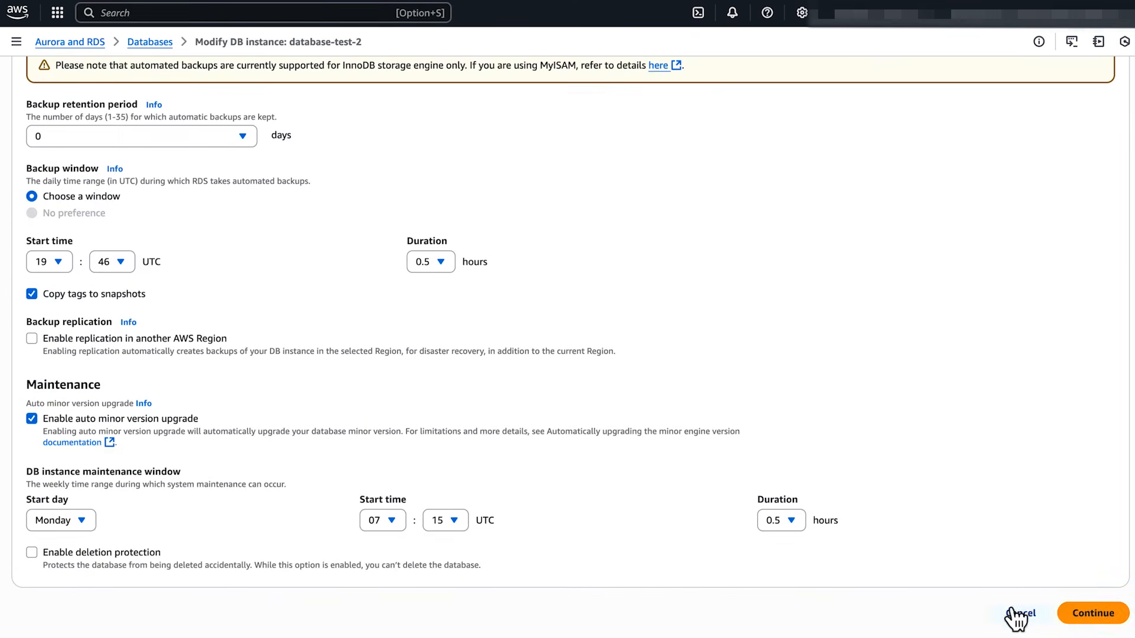
pyautogui.click(1076, 616)
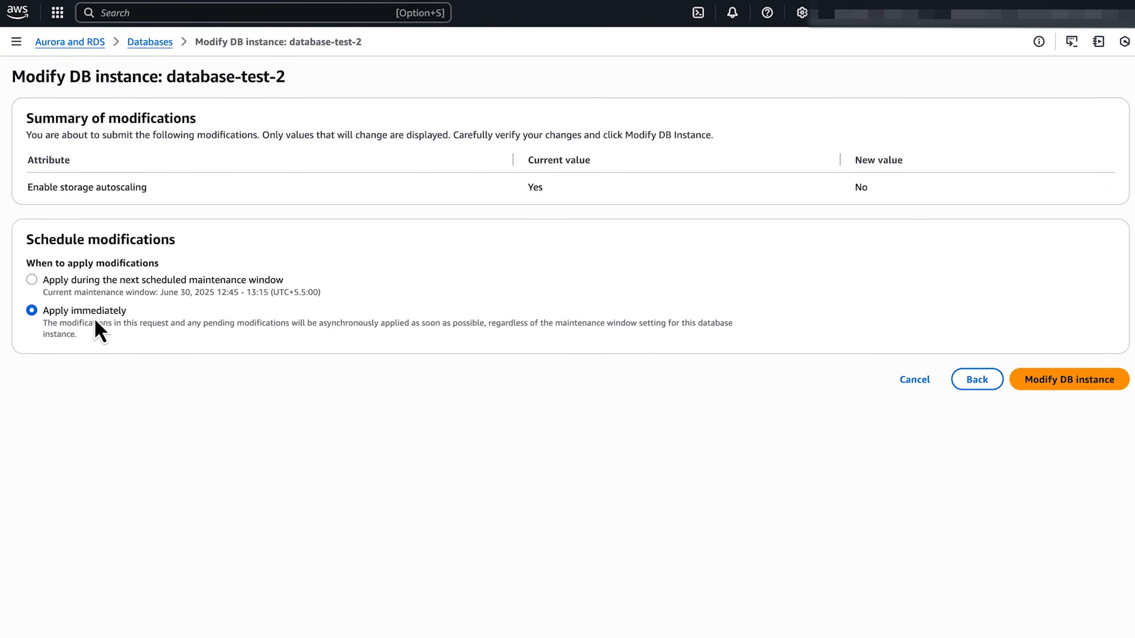
pyautogui.click(1073, 381)
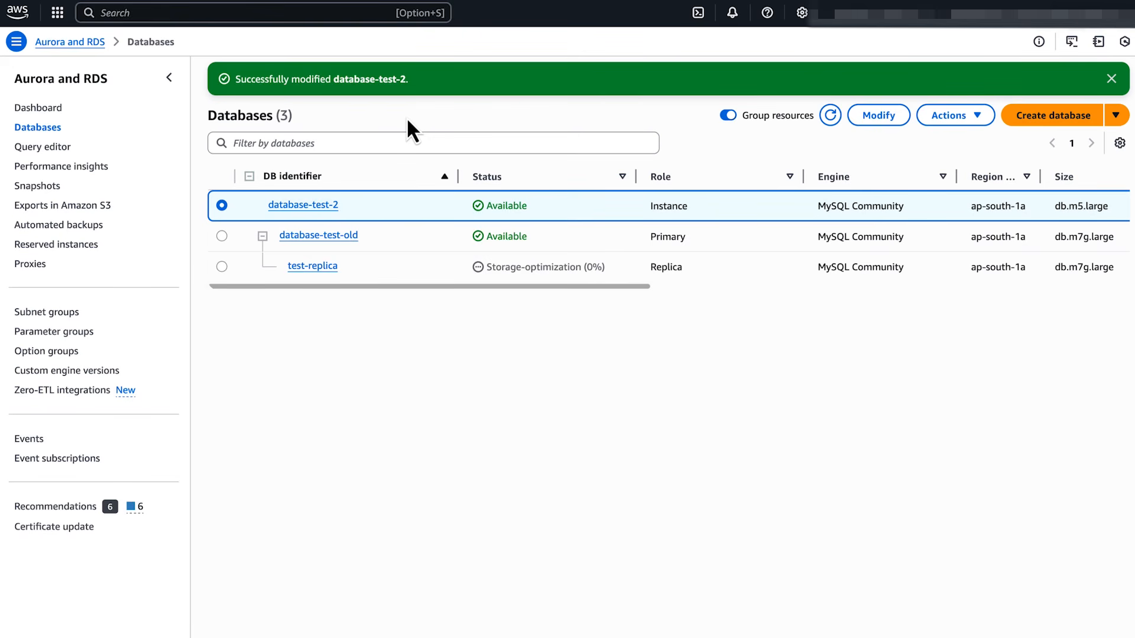
pyautogui.click(827, 117)
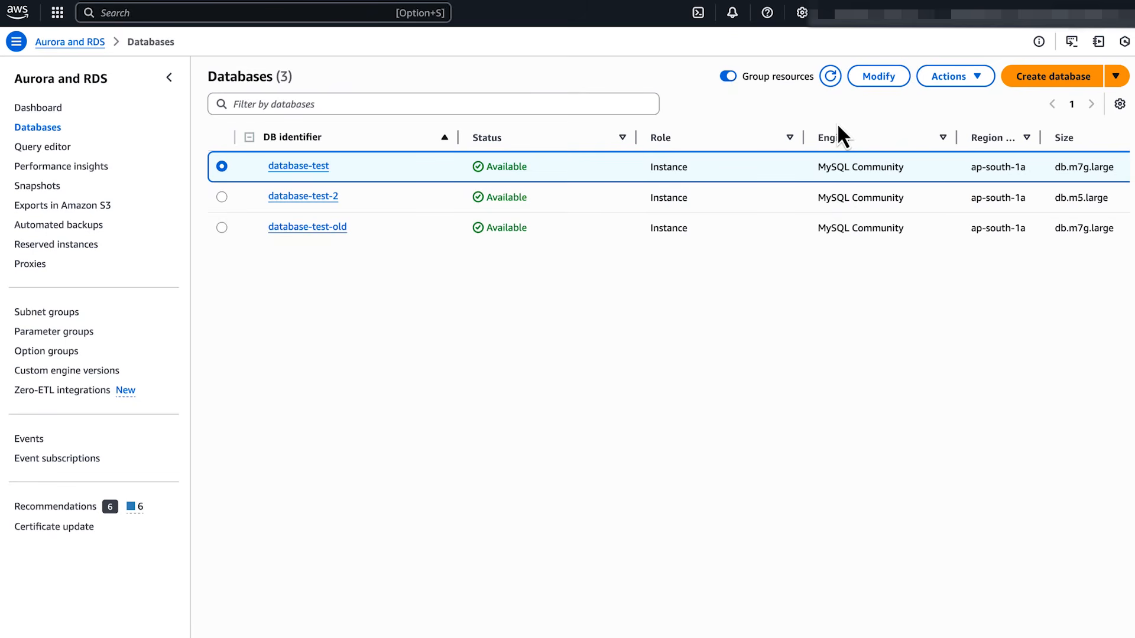